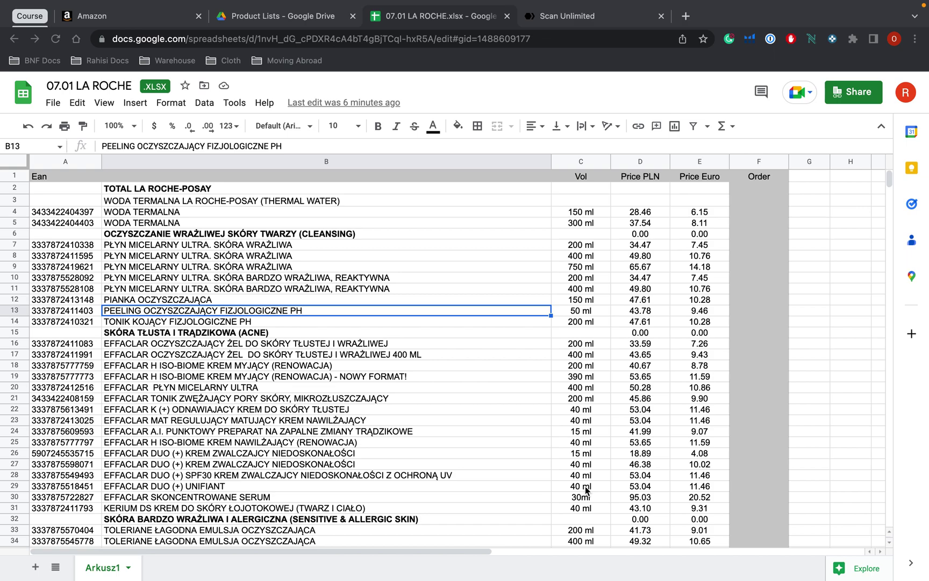
Open Start Scan from New Scan in Scan Unlimited, then return to the 07.01 LA ROCHE spreadsheet.
{"action": "left_click", "coordinate": [568, 22]}
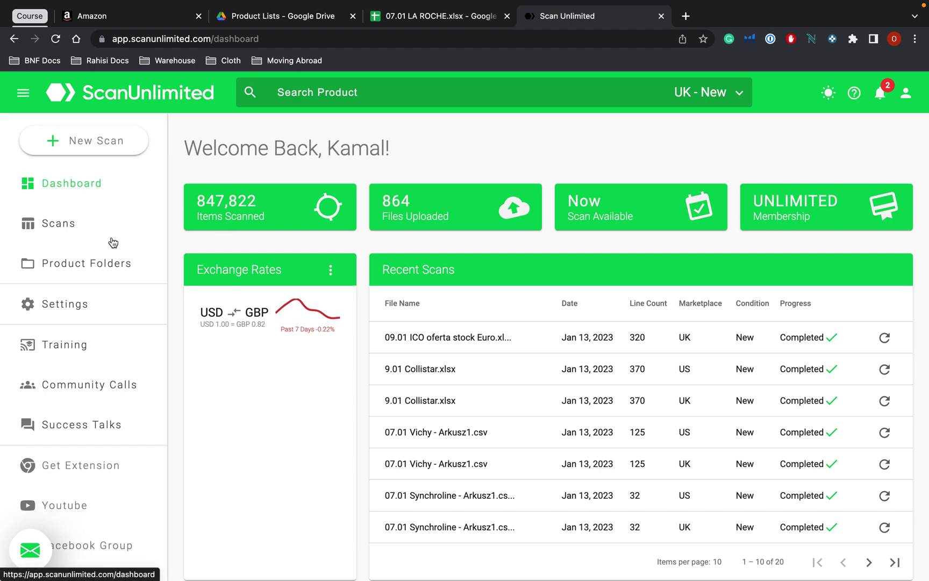
{"action": "left_click", "coordinate": [115, 144]}
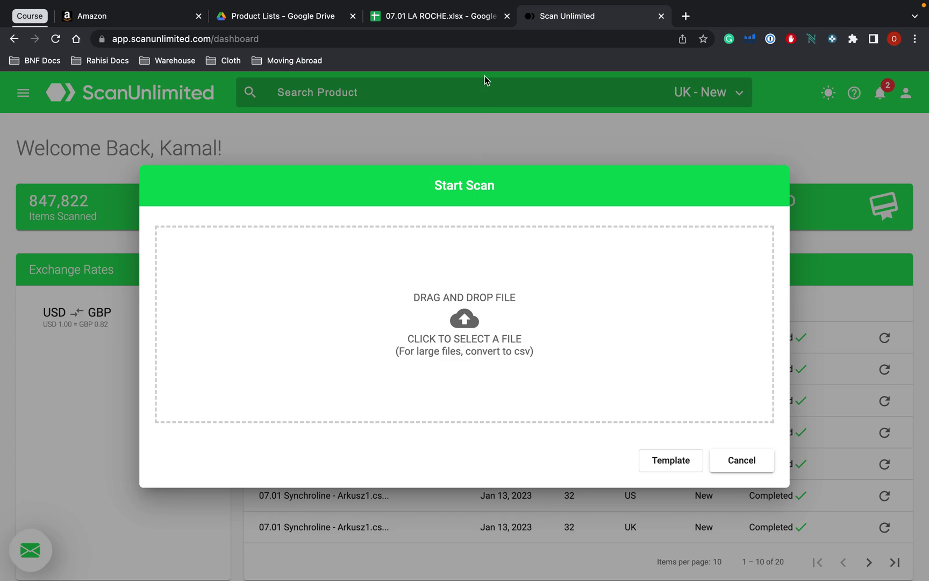
{"action": "left_click", "coordinate": [445, 18]}
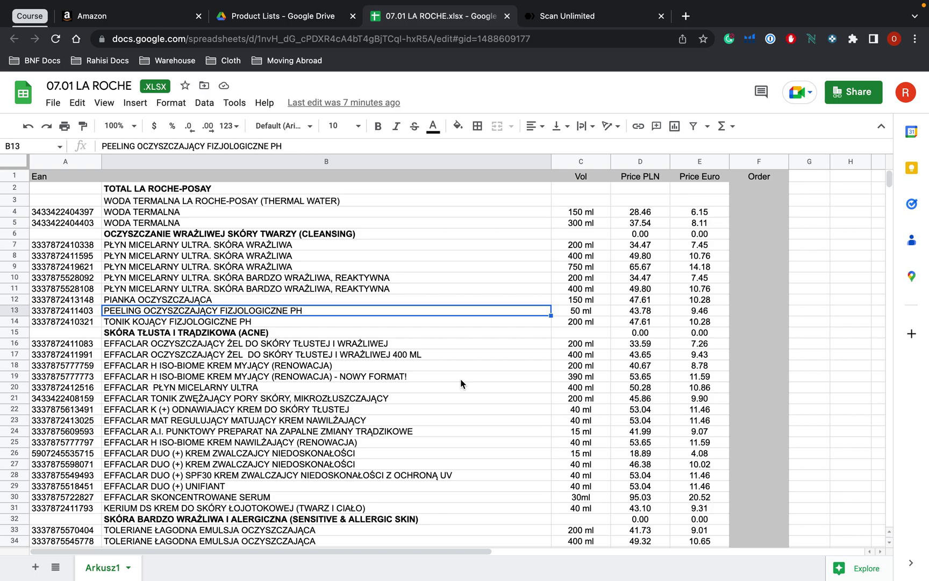
Insert an empty column right of Price Euro with the header GBP.
{"action": "left_click", "coordinate": [644, 180]}
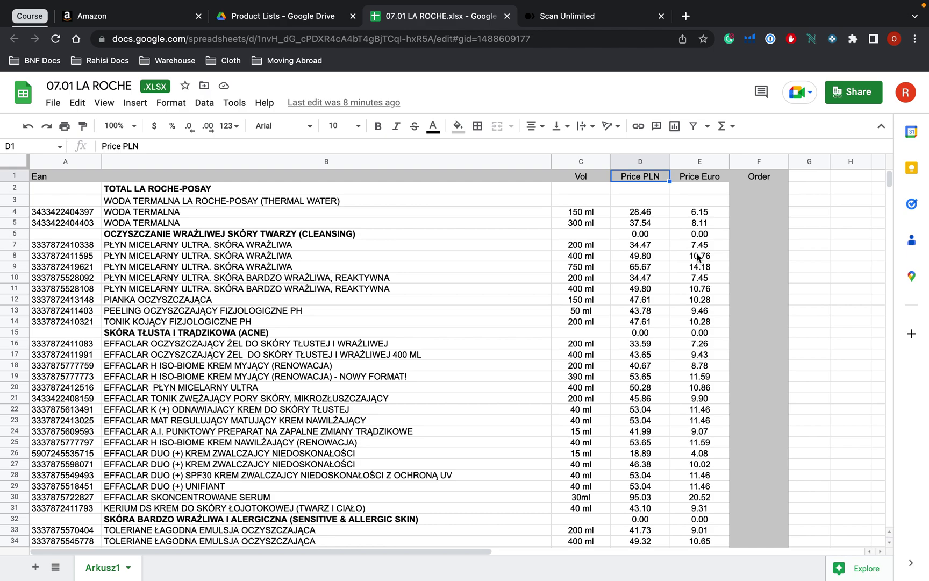
{"action": "right_click", "coordinate": [700, 163]}
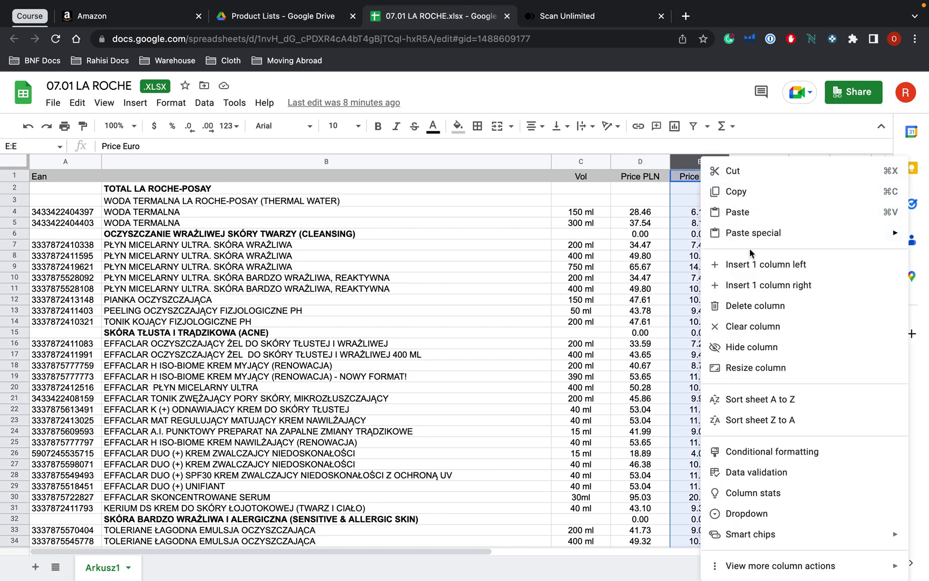
{"action": "left_click", "coordinate": [752, 285]}
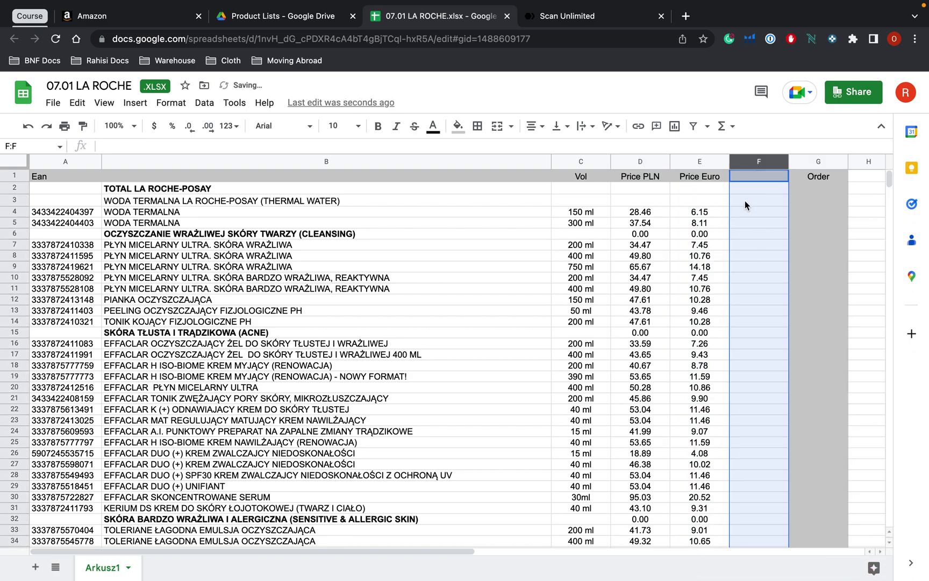
{"action": "left_click", "coordinate": [743, 173]}
{"action": "type", "text": "GBP"}
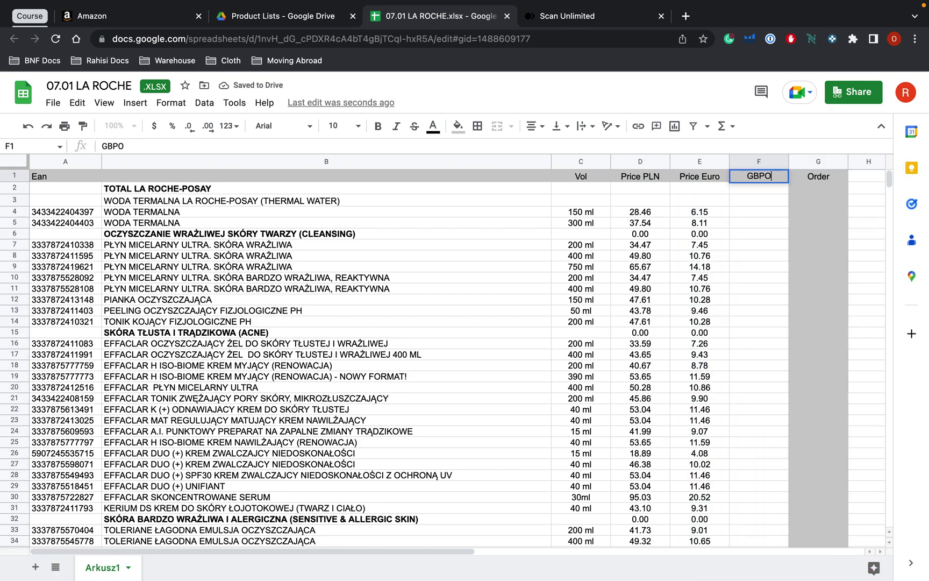
{"action": "key", "text": "Return"}
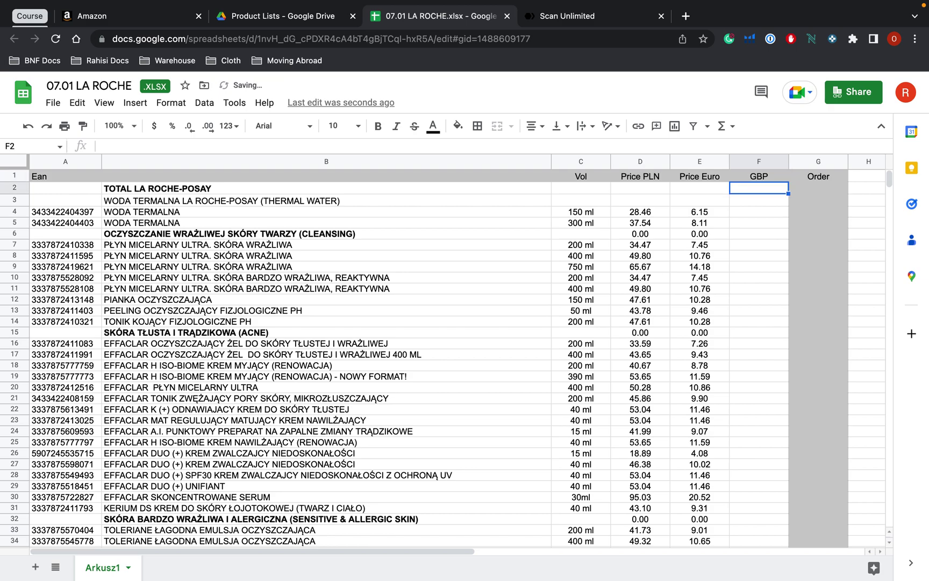
Search 'eur to gbp' in a new tab to find the 0.89 rate.
{"action": "left_click", "coordinate": [686, 15]}
{"action": "type", "text": "eur to gbp"}
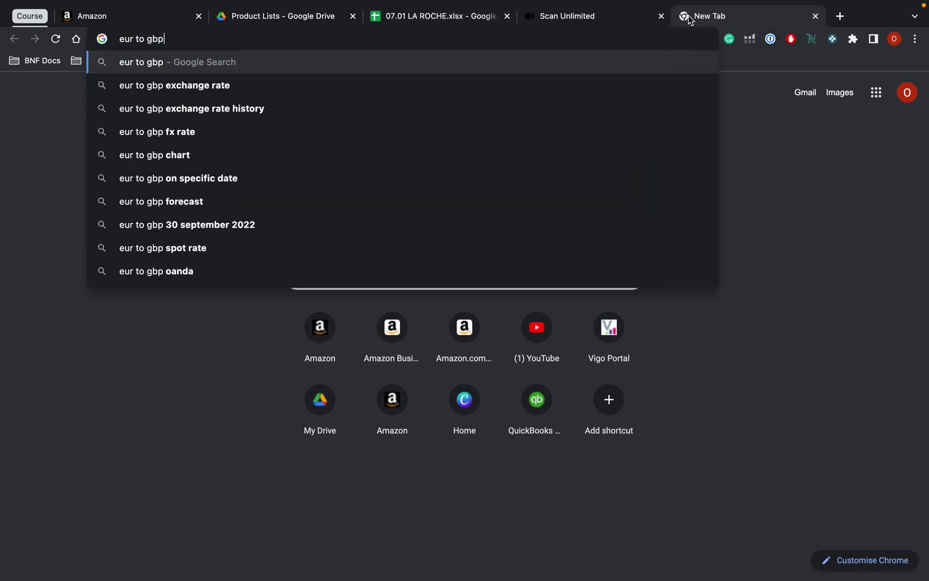
{"action": "key", "text": "Return"}
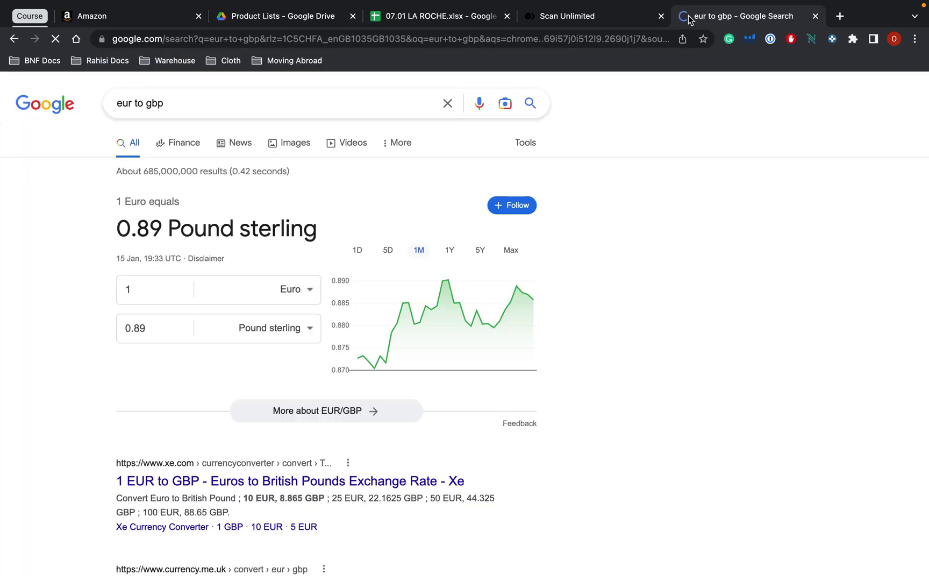
{"action": "left_click", "coordinate": [465, 18]}
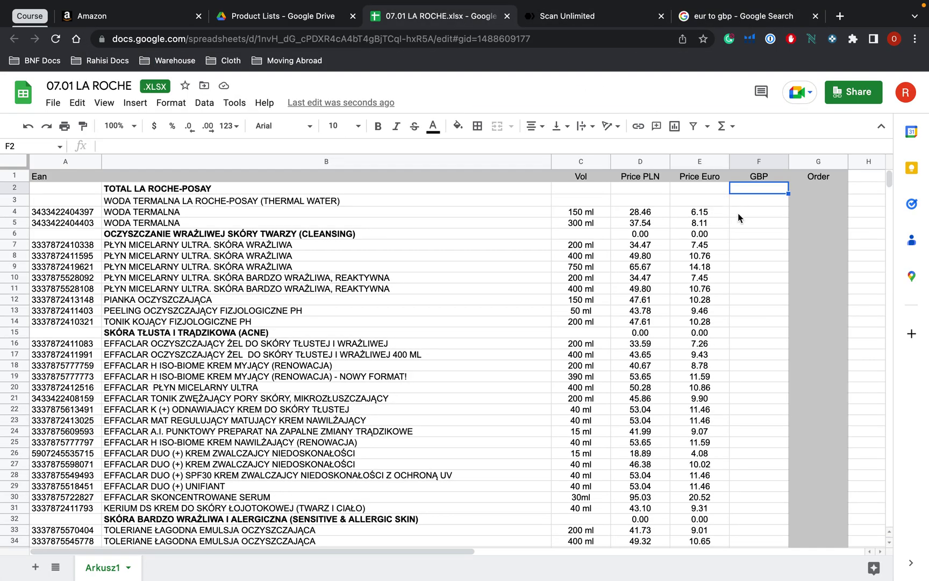
Fill the GBP column with =0.89*E4 from F4 downward using autofill.
{"action": "left_click", "coordinate": [738, 213]}
{"action": "type", "text": "=0."}
{"action": "type", "text": "89"}
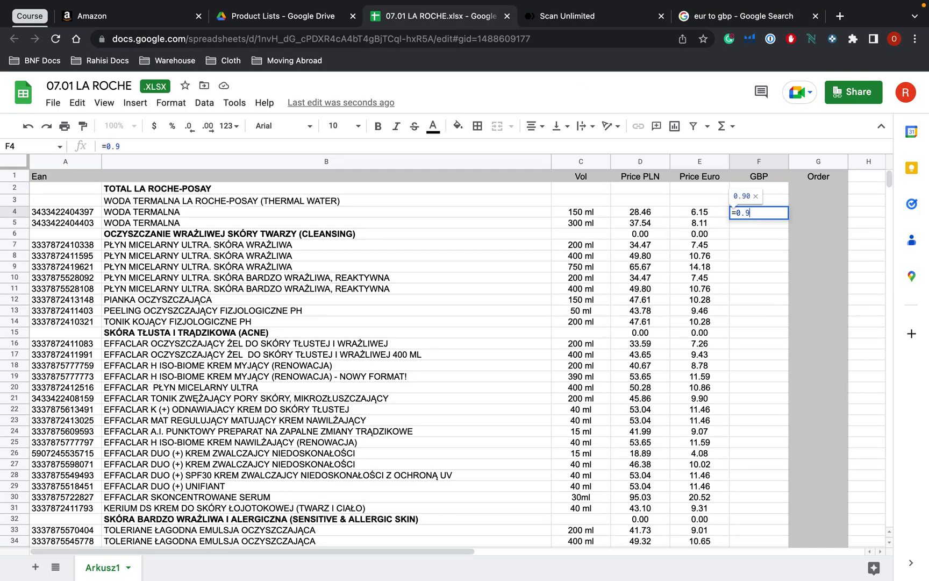
{"action": "type", "text": "*E4"}
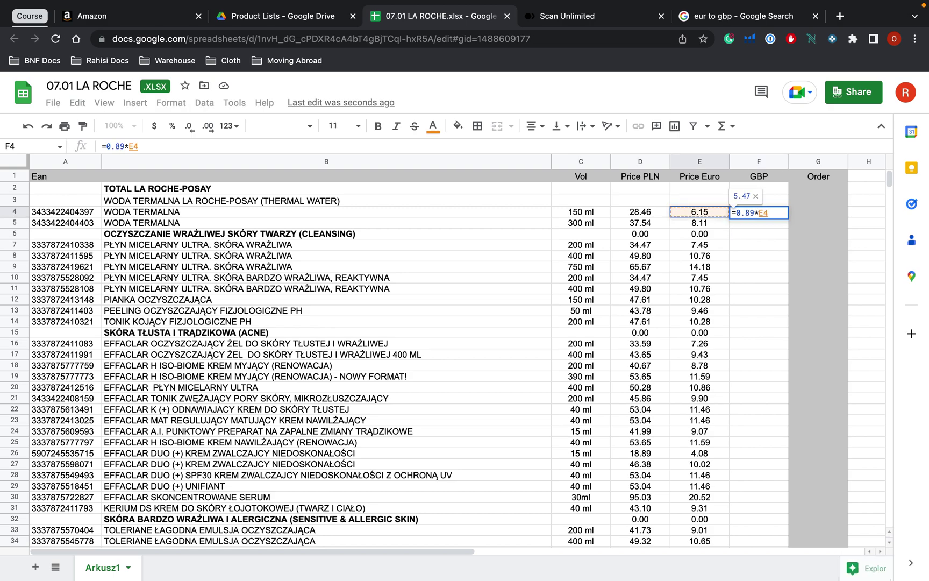
{"action": "key", "text": "Return"}
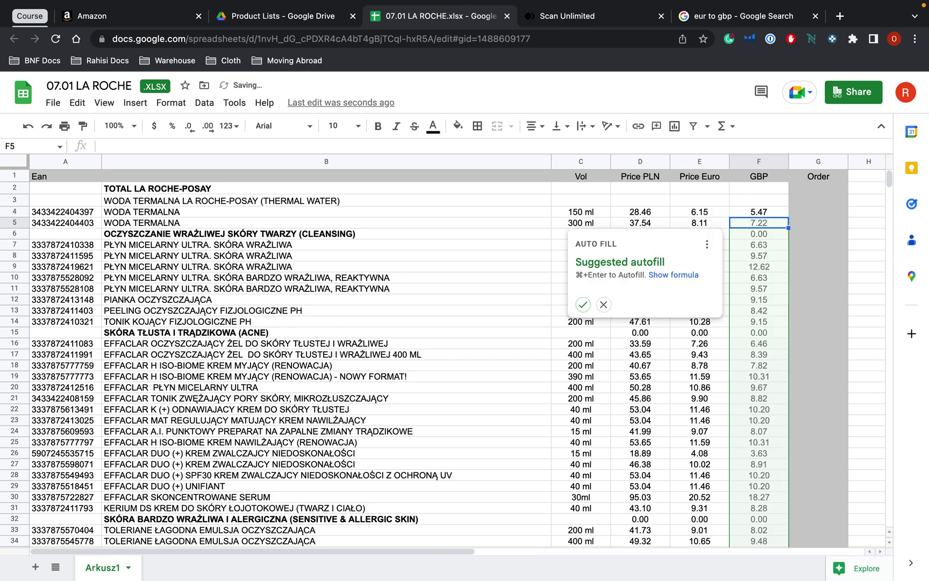
{"action": "left_click", "coordinate": [583, 305]}
{"action": "scroll", "coordinate": [715, 426], "scroll_direction": "down", "scroll_amount": 20}
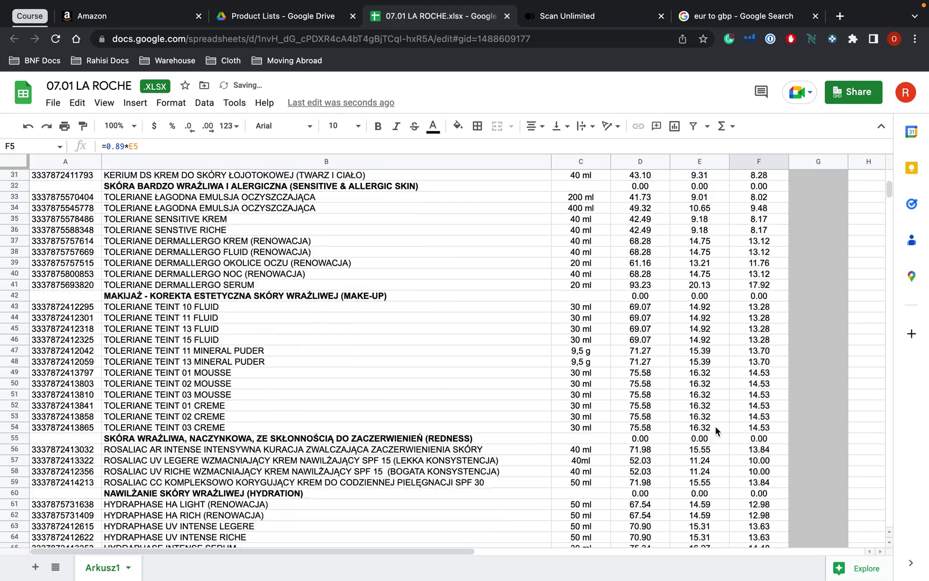
{"action": "scroll", "coordinate": [715, 425], "scroll_direction": "up", "scroll_amount": 20}
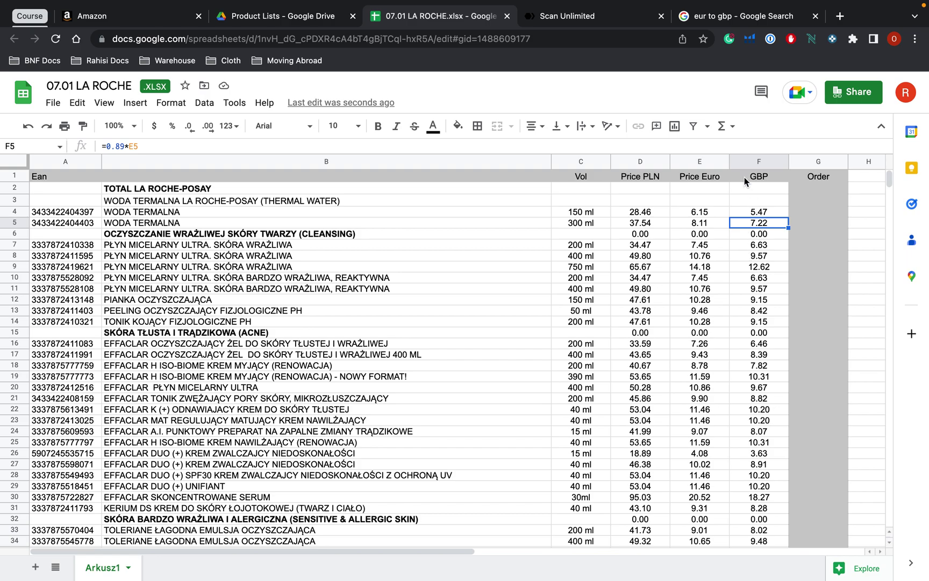
Download the sheet as a Microsoft Excel (.xlsx) file and save it.
{"action": "left_click", "coordinate": [52, 104]}
{"action": "mouse_move", "coordinate": [124, 291]}
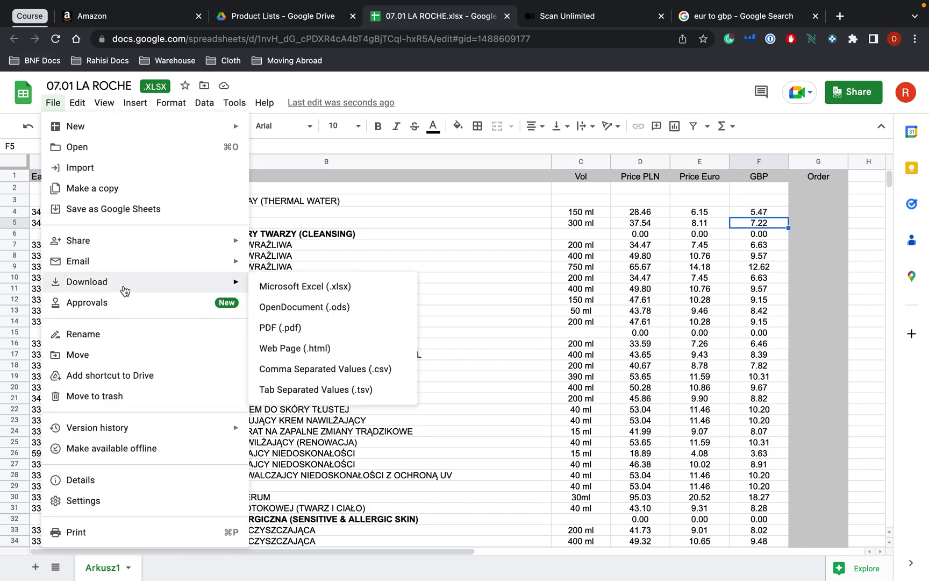
{"action": "left_click", "coordinate": [276, 288]}
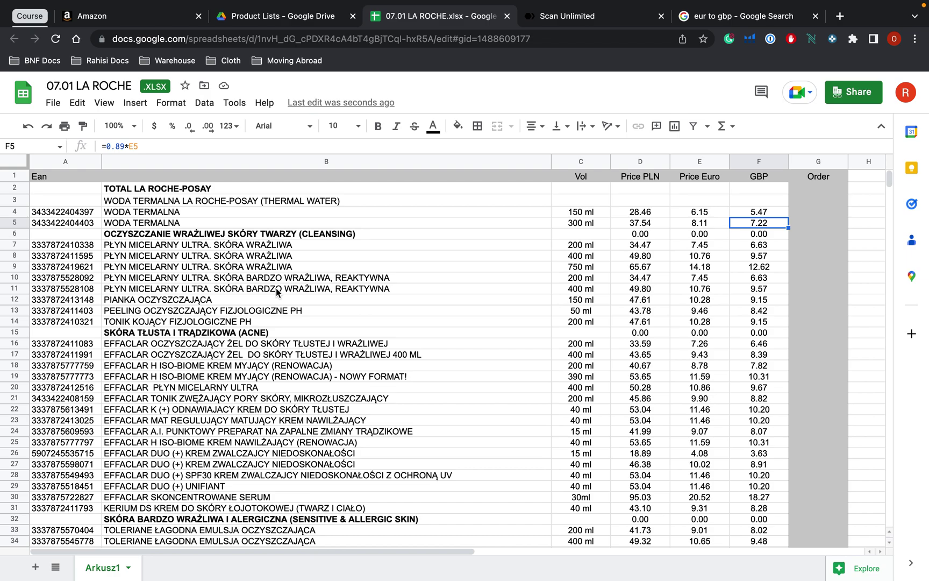
{"action": "key", "text": "Return"}
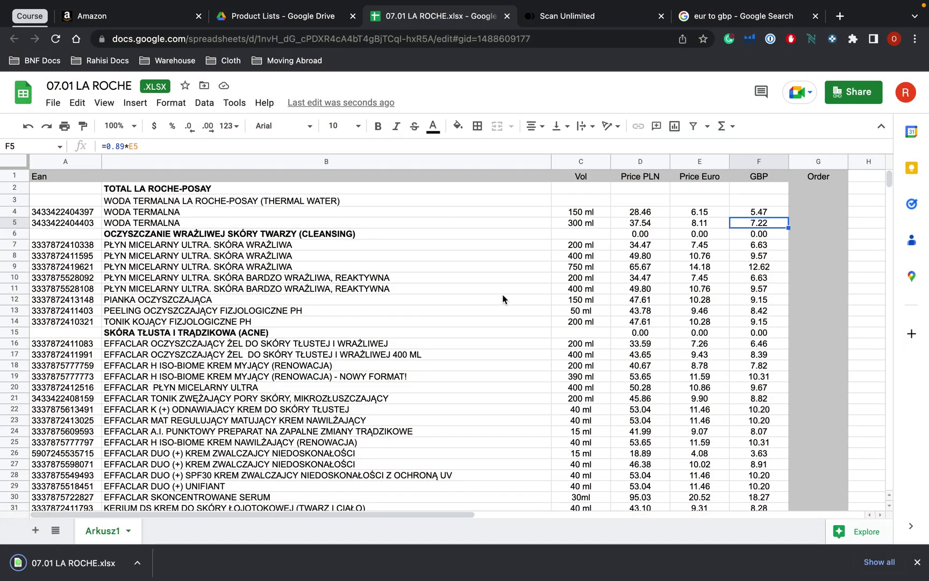
{"action": "left_click", "coordinate": [569, 22]}
Drag 07.01 LA ROCHE.xlsx from the download bar into the Start Scan drop zone.
{"action": "left_click_drag", "start_coordinate": [68, 562], "coordinate": [489, 303]}
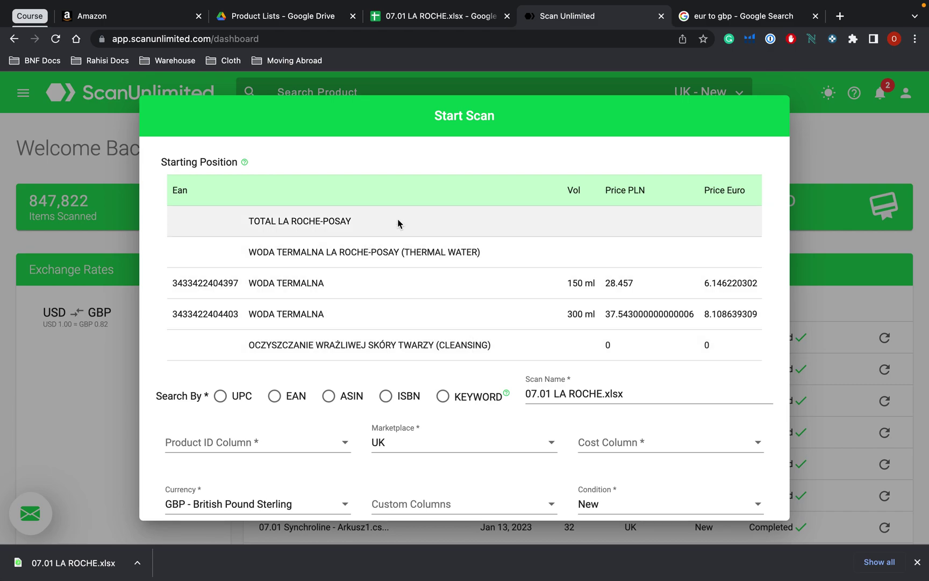
{"action": "scroll", "coordinate": [437, 328], "scroll_direction": "right", "scroll_amount": 1}
{"action": "scroll", "coordinate": [438, 329], "scroll_direction": "right", "scroll_amount": 3}
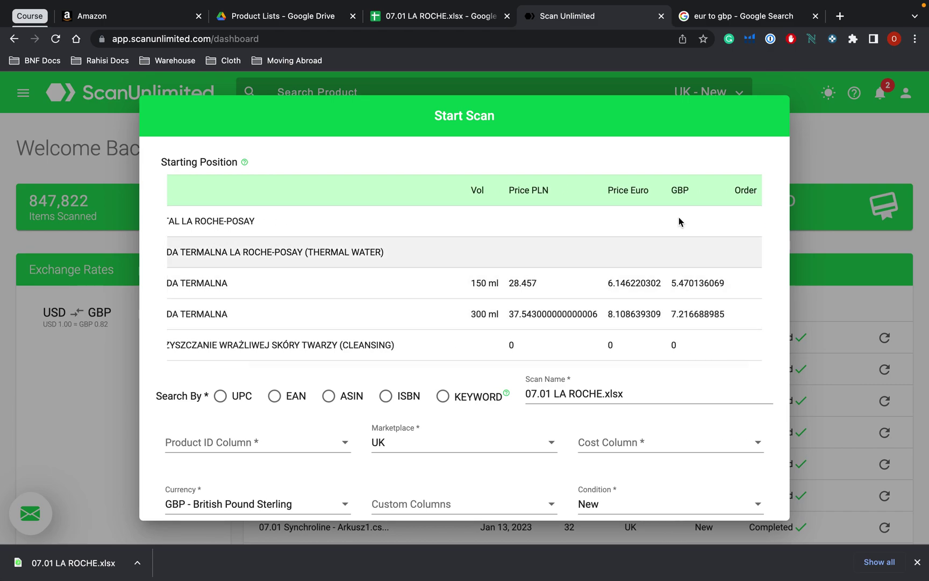
Check the columns against the spreadsheet and set the scan to search by EAN.
{"action": "left_click", "coordinate": [438, 16]}
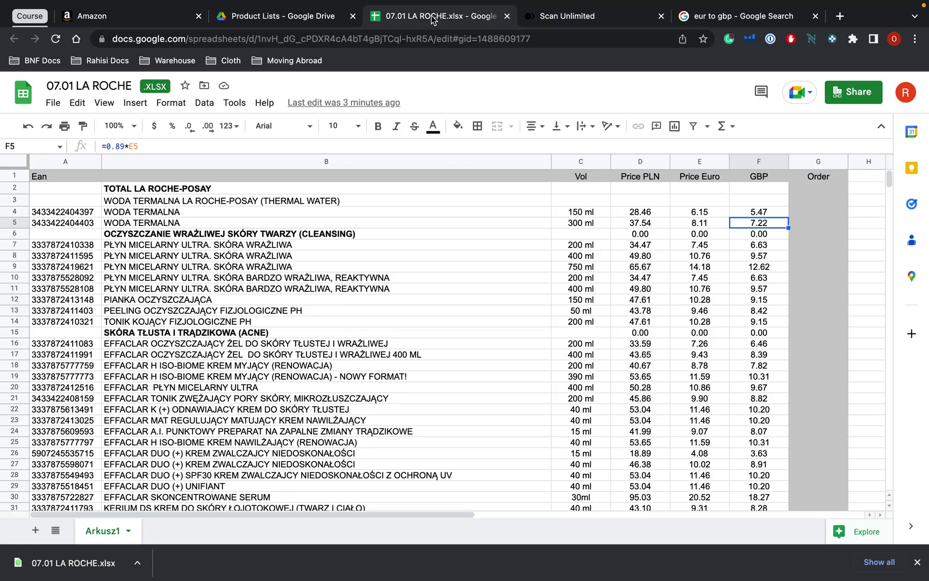
{"action": "left_click", "coordinate": [580, 16]}
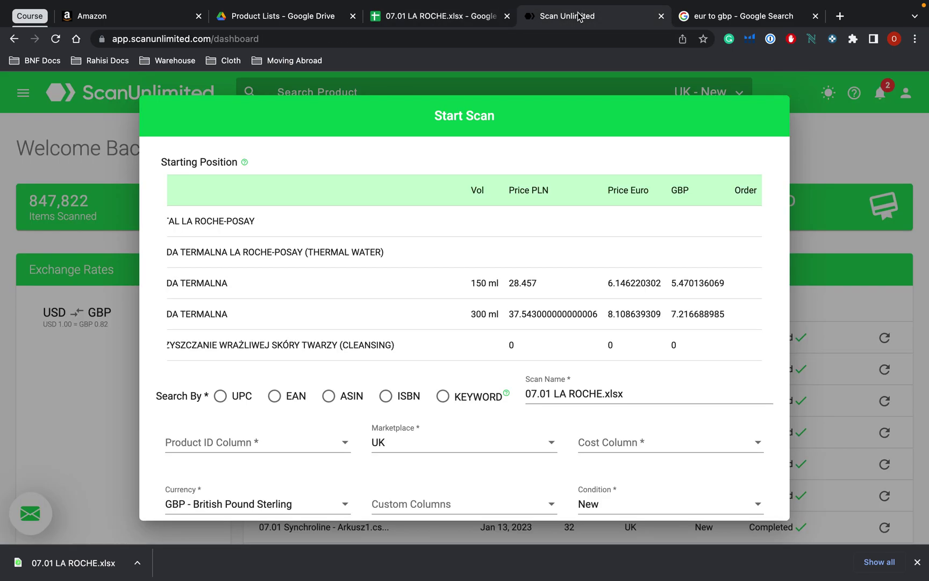
{"action": "scroll", "coordinate": [533, 252], "scroll_direction": "left", "scroll_amount": 4}
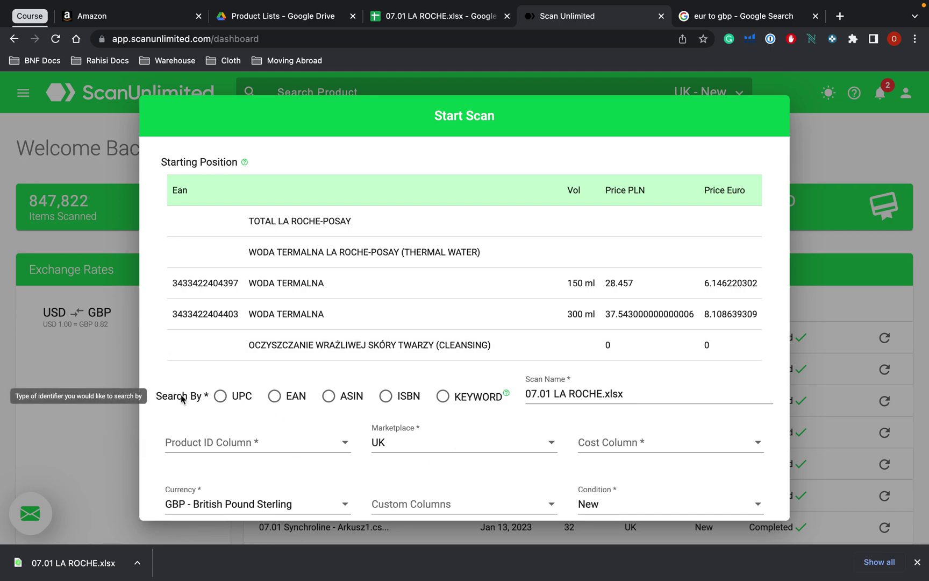
{"action": "scroll", "coordinate": [307, 322], "scroll_direction": "down", "scroll_amount": 10}
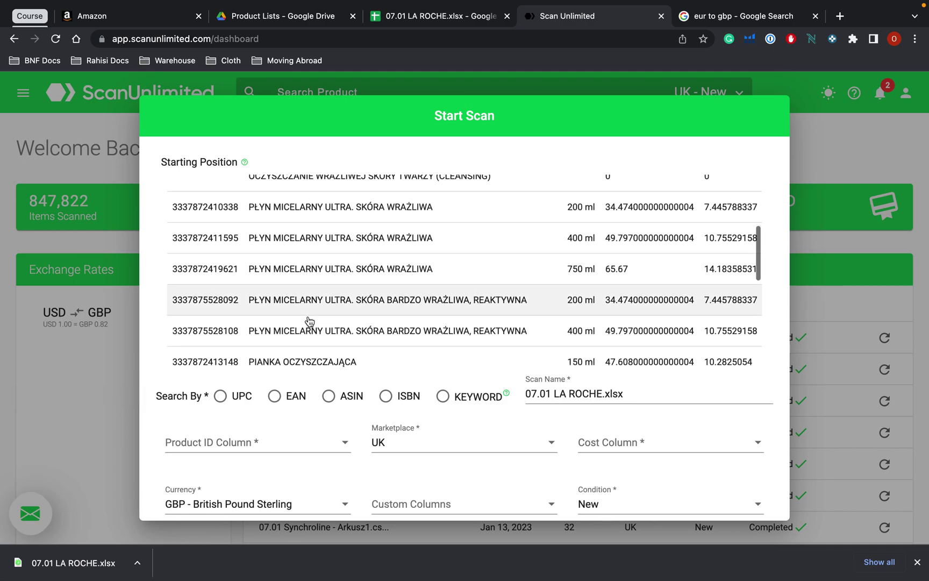
{"action": "scroll", "coordinate": [309, 322], "scroll_direction": "up", "scroll_amount": 10}
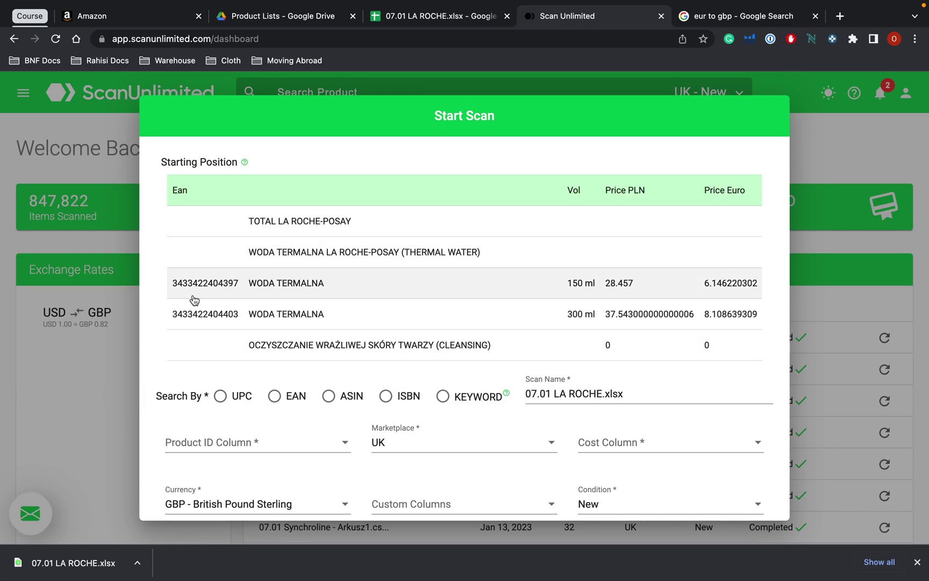
{"action": "scroll", "coordinate": [425, 261], "scroll_direction": "down", "scroll_amount": 2}
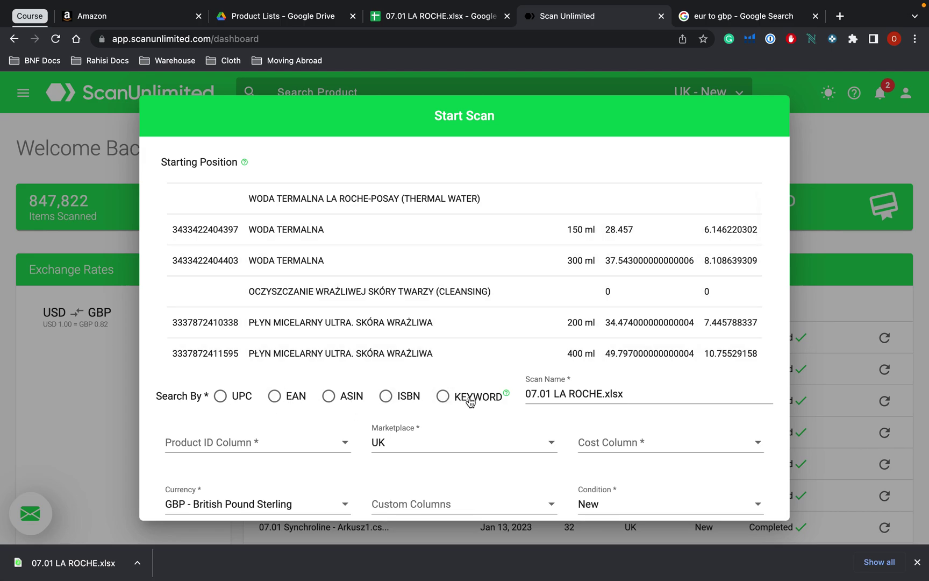
{"action": "scroll", "coordinate": [369, 311], "scroll_direction": "up", "scroll_amount": 2}
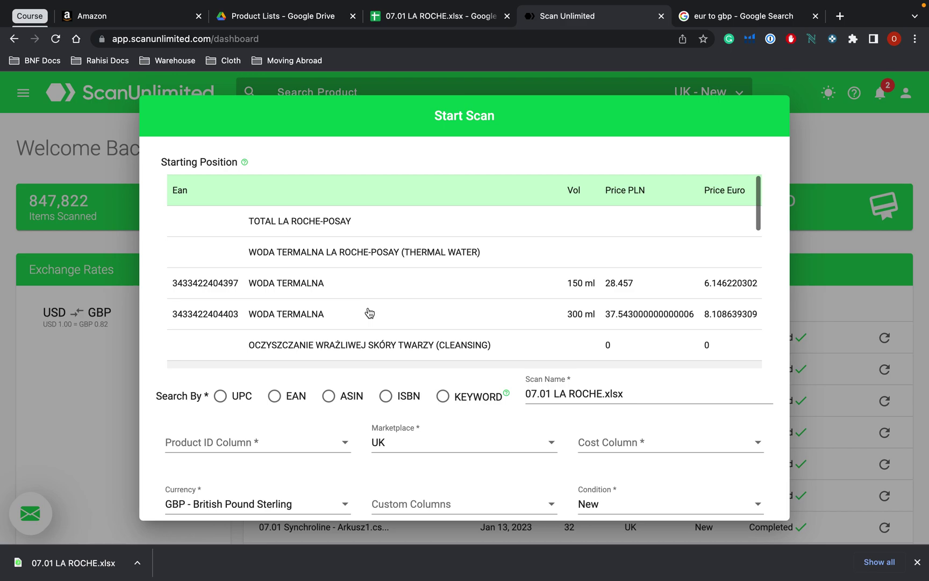
{"action": "left_click", "coordinate": [274, 396]}
Choose Ean as the Product ID Column.
{"action": "scroll", "coordinate": [368, 380], "scroll_direction": "down", "scroll_amount": 3}
{"action": "left_click", "coordinate": [336, 358]}
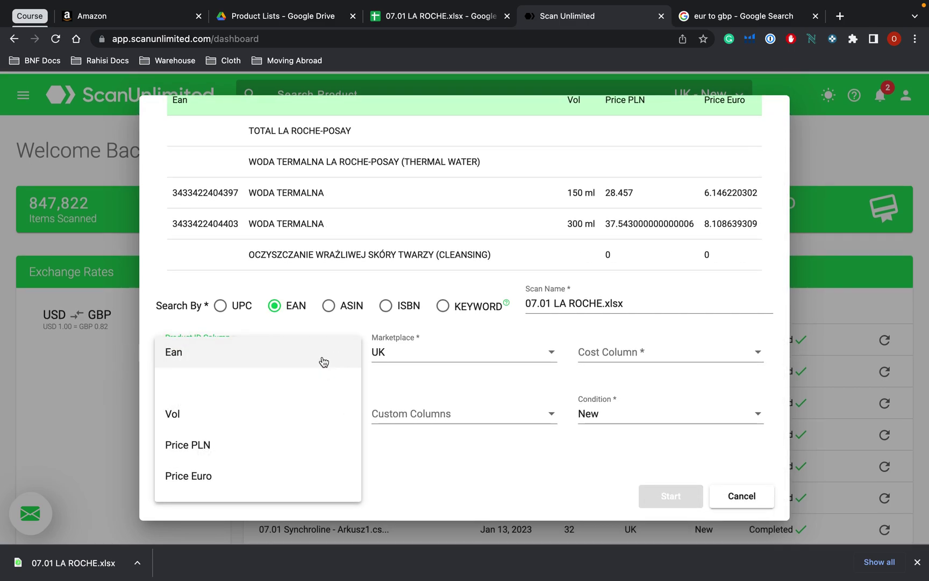
{"action": "left_click", "coordinate": [369, 285]}
{"action": "scroll", "coordinate": [369, 288], "scroll_direction": "up", "scroll_amount": 3}
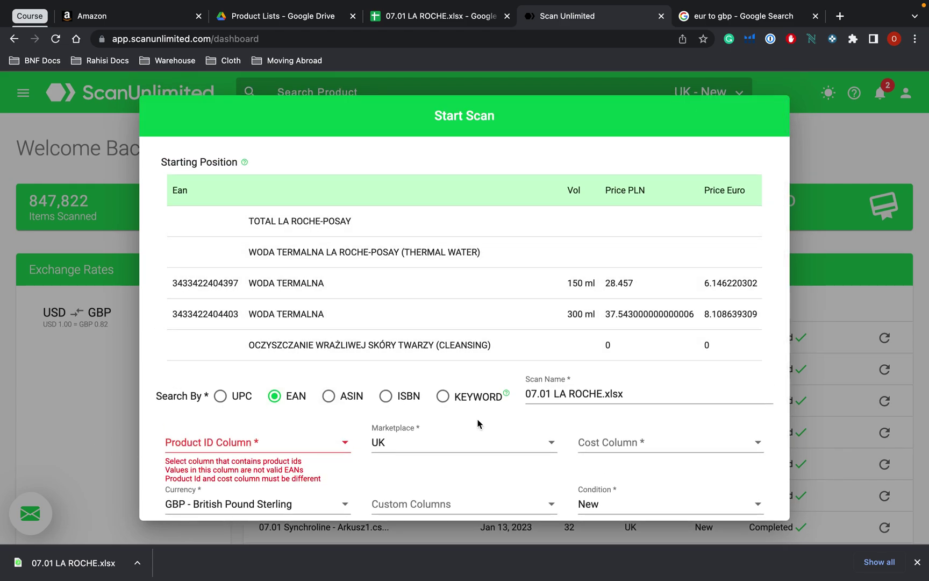
{"action": "scroll", "coordinate": [213, 384], "scroll_direction": "down", "scroll_amount": 1}
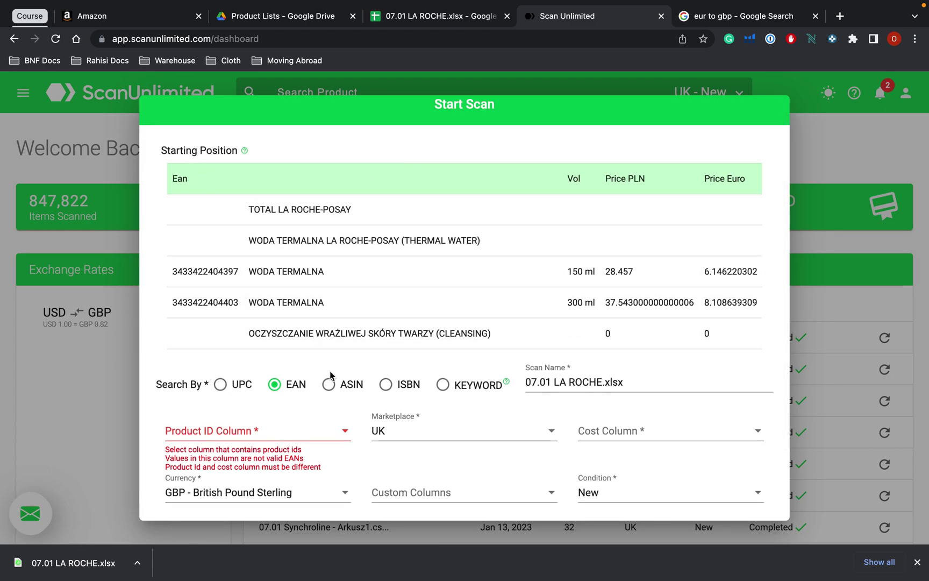
{"action": "scroll", "coordinate": [307, 430], "scroll_direction": "down", "scroll_amount": 2}
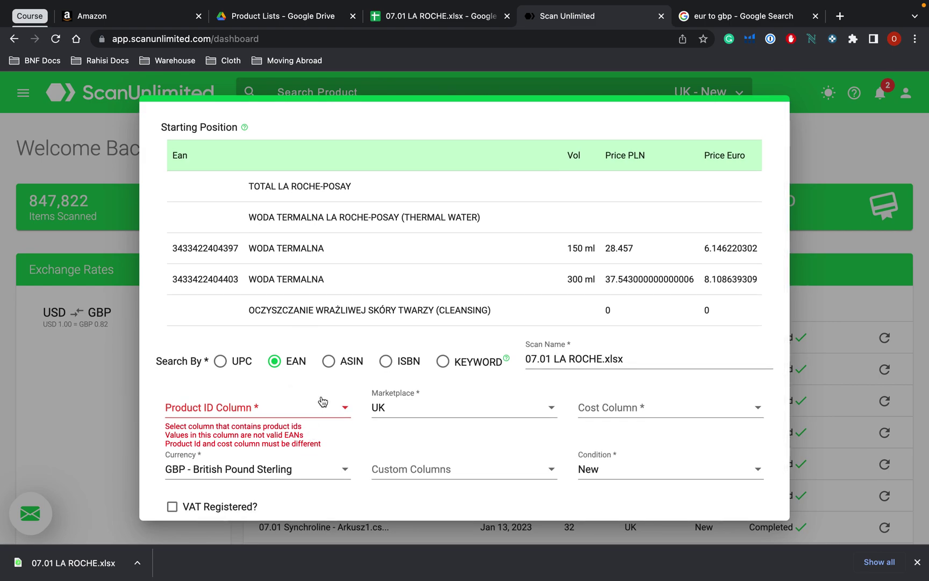
{"action": "left_click", "coordinate": [323, 402]}
{"action": "left_click", "coordinate": [258, 269]}
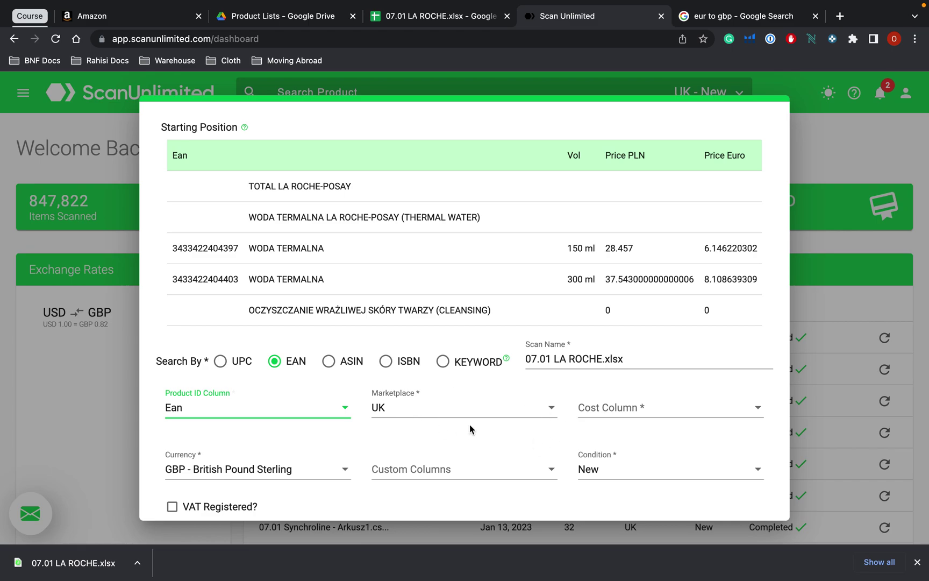
Take costs from the GBP column and keep the currency as British pounds (GBP).
{"action": "scroll", "coordinate": [532, 428], "scroll_direction": "down", "scroll_amount": 1}
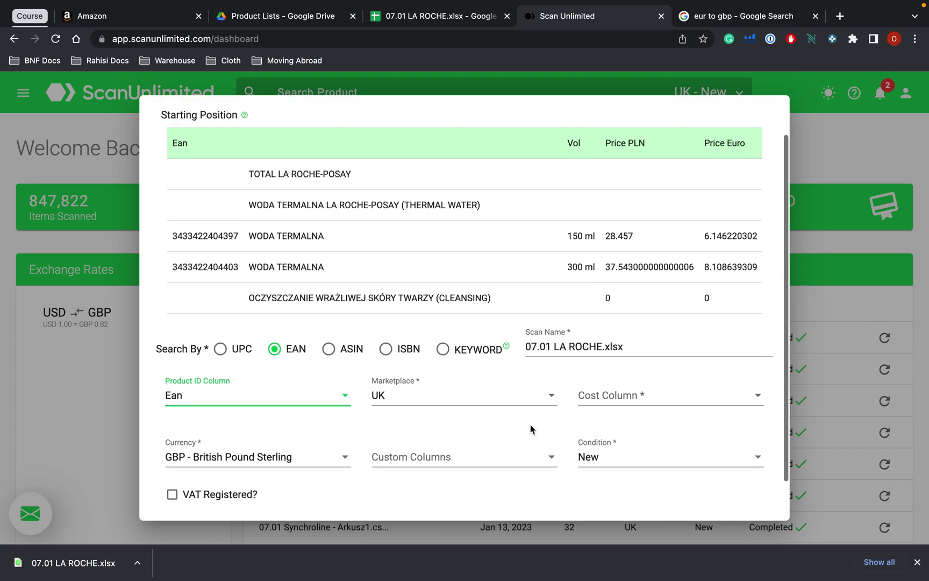
{"action": "left_click", "coordinate": [678, 401]}
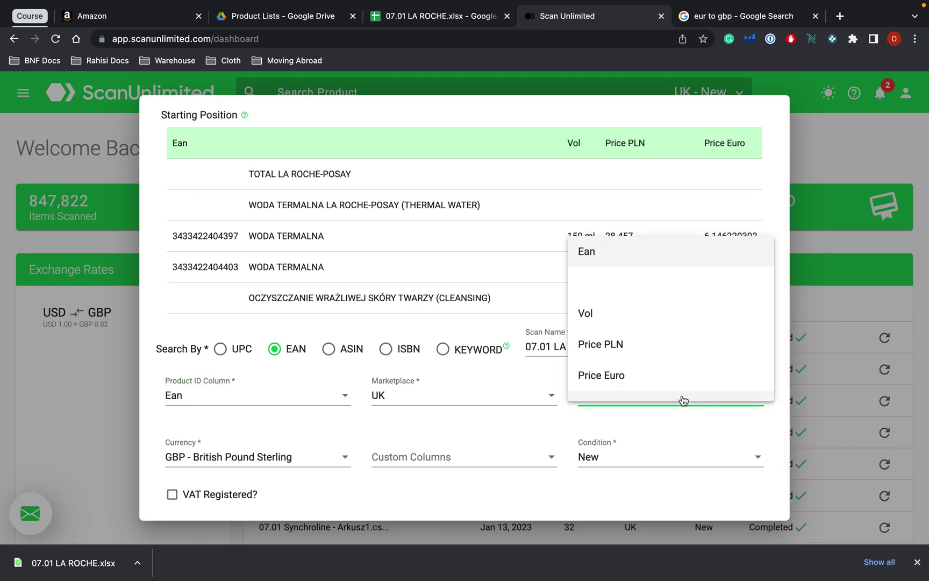
{"action": "scroll", "coordinate": [677, 342], "scroll_direction": "down", "scroll_amount": 1}
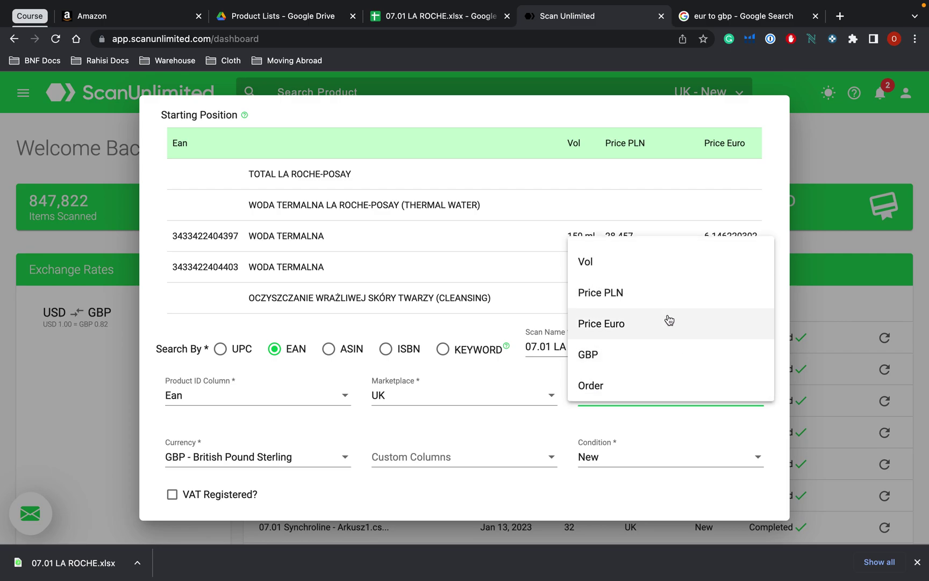
{"action": "left_click", "coordinate": [674, 359]}
{"action": "scroll", "coordinate": [674, 358], "scroll_direction": "down", "scroll_amount": 2}
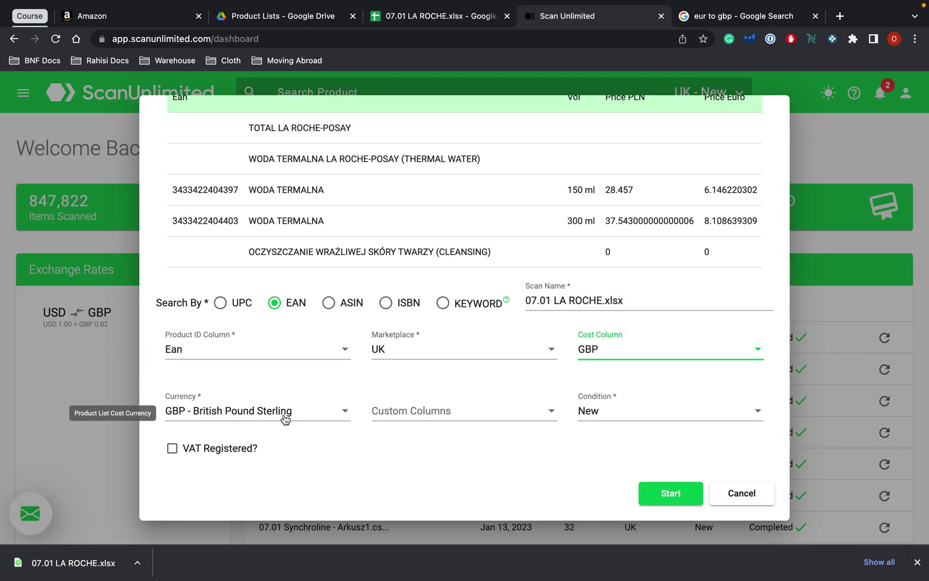
{"action": "left_click", "coordinate": [336, 418]}
{"action": "scroll", "coordinate": [301, 438], "scroll_direction": "up", "scroll_amount": 1}
{"action": "scroll", "coordinate": [301, 438], "scroll_direction": "up", "scroll_amount": 10}
{"action": "scroll", "coordinate": [301, 438], "scroll_direction": "down", "scroll_amount": 4}
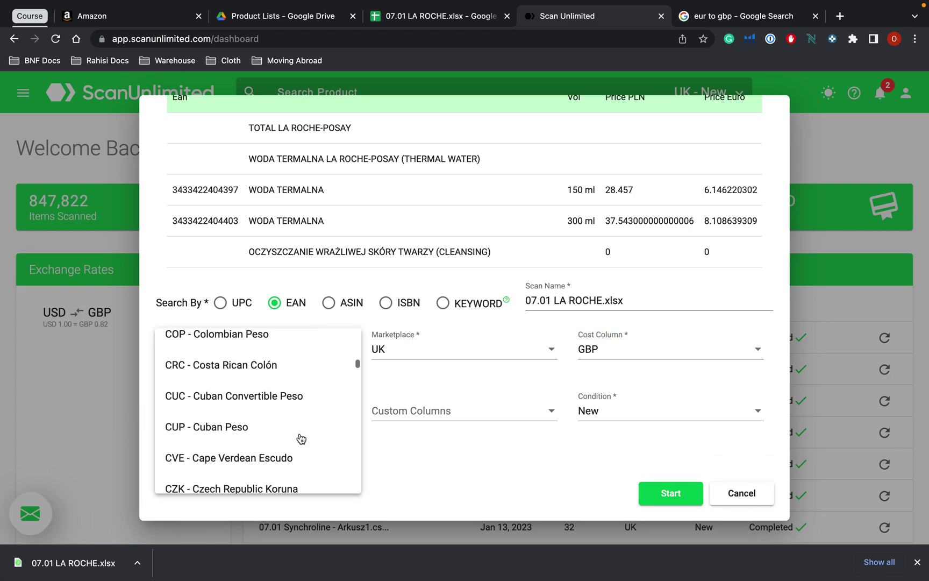
{"action": "scroll", "coordinate": [301, 438], "scroll_direction": "down", "scroll_amount": 8}
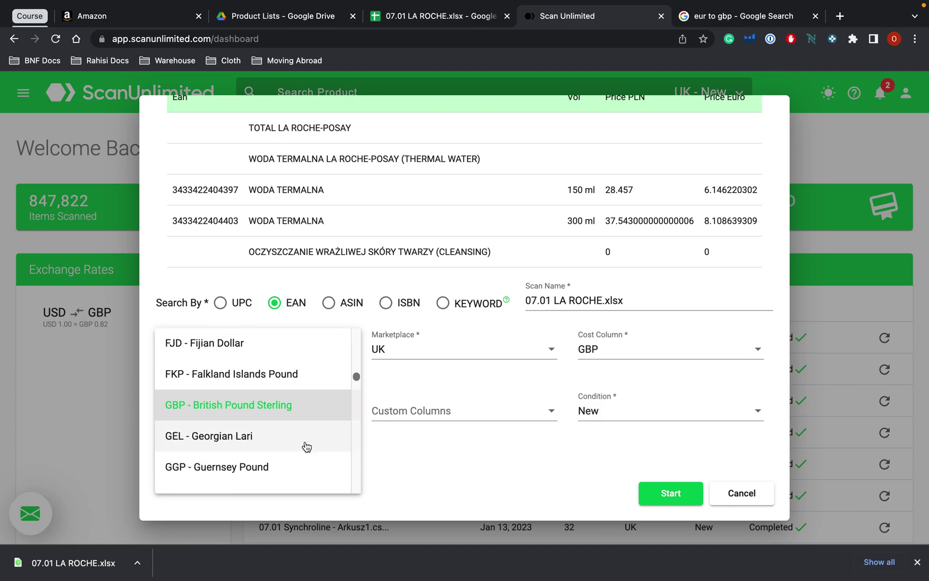
{"action": "left_click", "coordinate": [407, 475]}
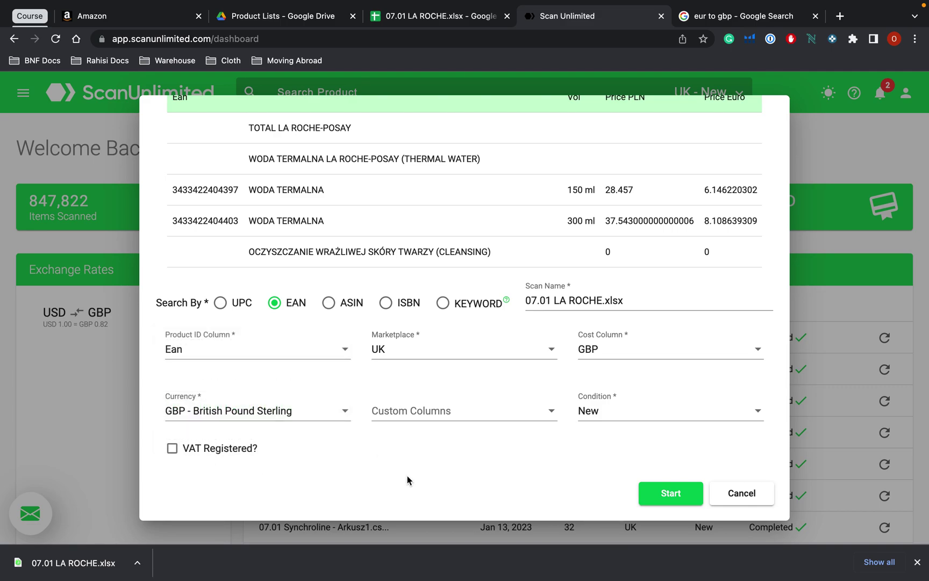
Leave Custom Columns empty without adding any extra columns.
{"action": "left_click", "coordinate": [451, 417]}
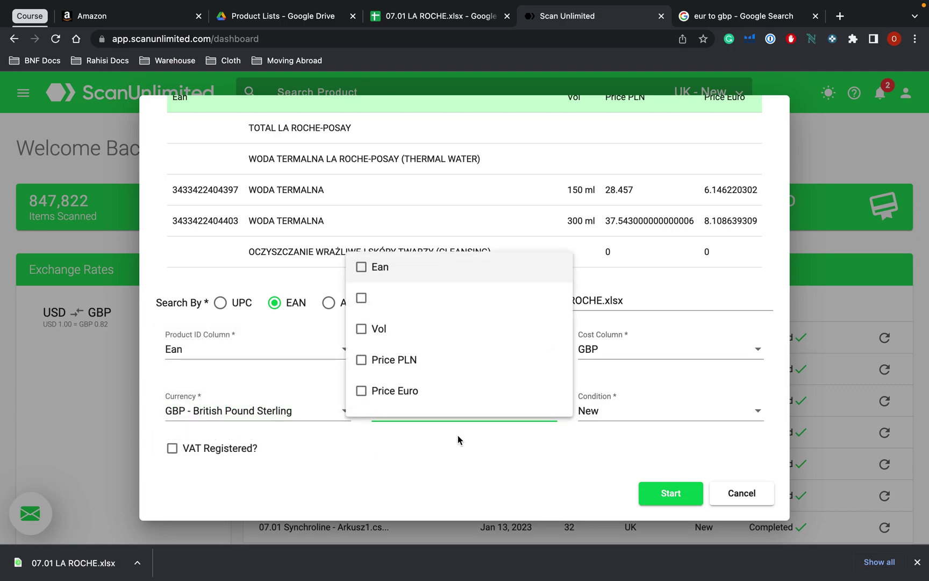
{"action": "scroll", "coordinate": [465, 375], "scroll_direction": "down", "scroll_amount": 2}
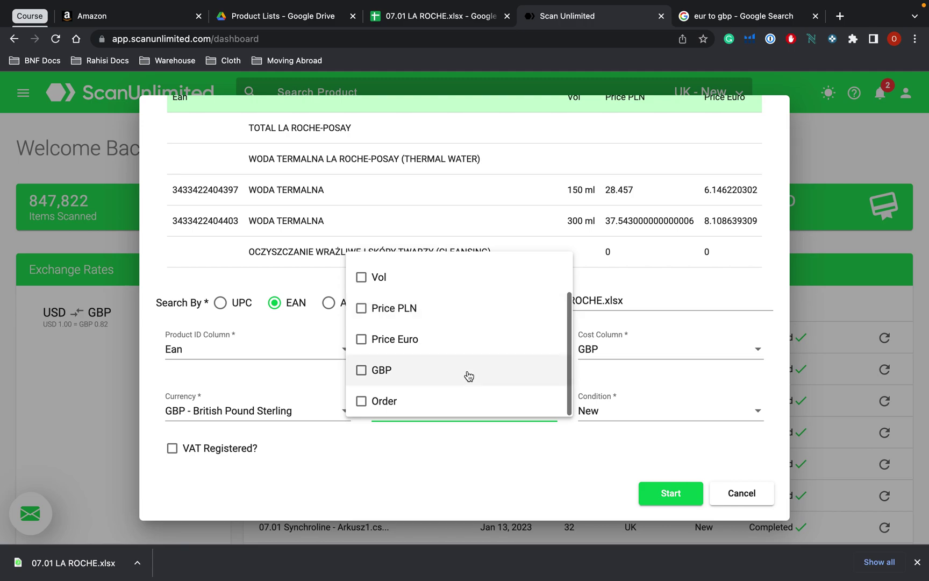
{"action": "left_click", "coordinate": [442, 471]}
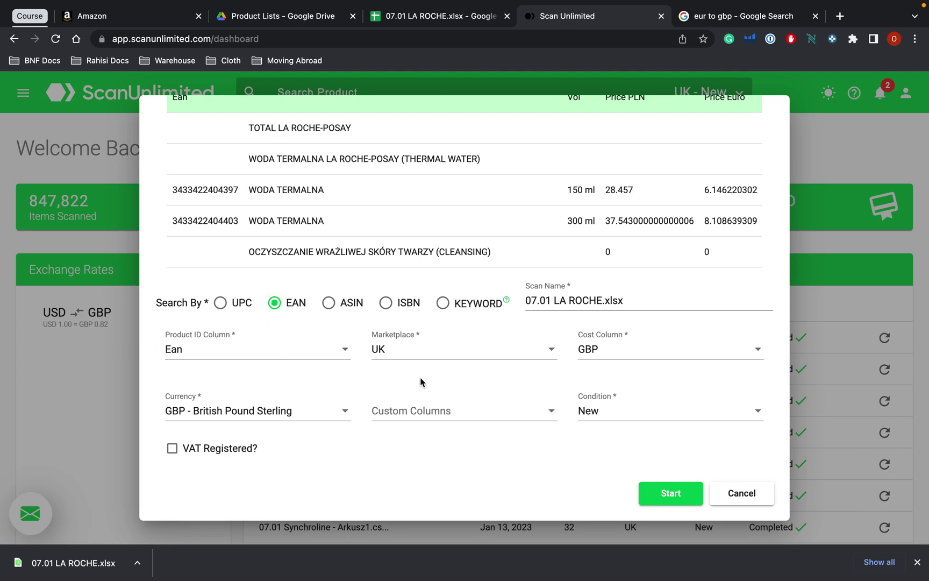
Tick VAT Registered, keep VAT on price at 20%, set VAT on cost to 0%, and start scanning.
{"action": "left_click", "coordinate": [172, 448]}
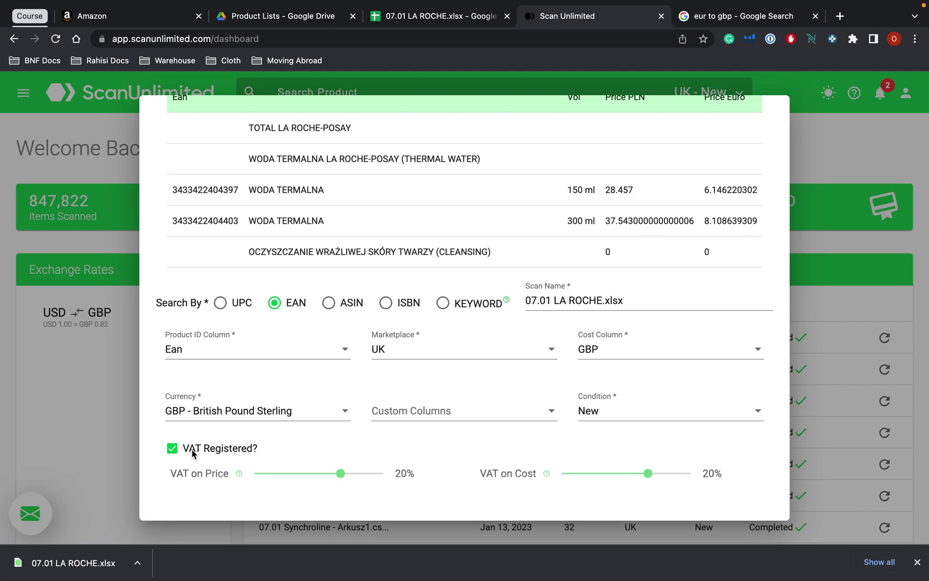
{"action": "scroll", "coordinate": [315, 442], "scroll_direction": "down", "scroll_amount": 2}
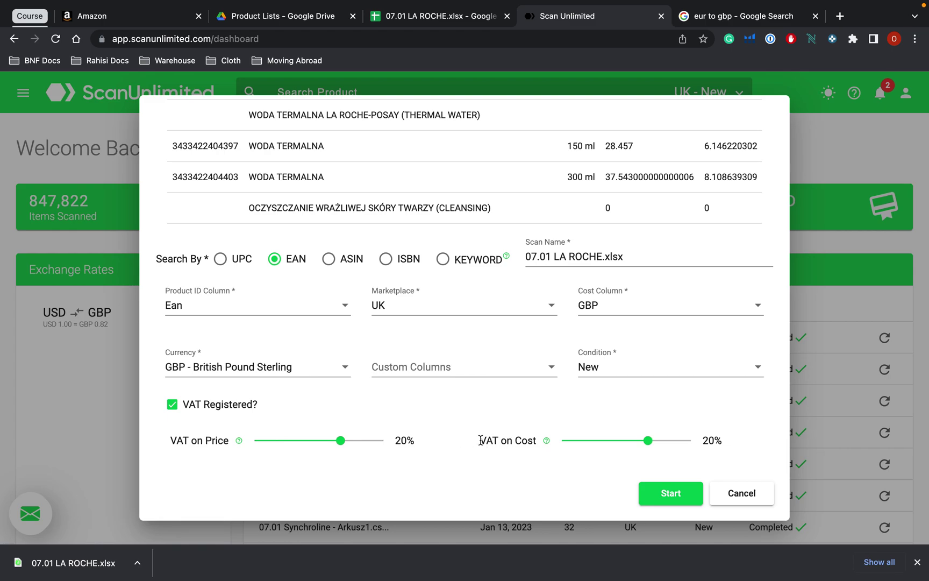
{"action": "left_click_drag", "start_coordinate": [480, 440], "coordinate": [529, 440]}
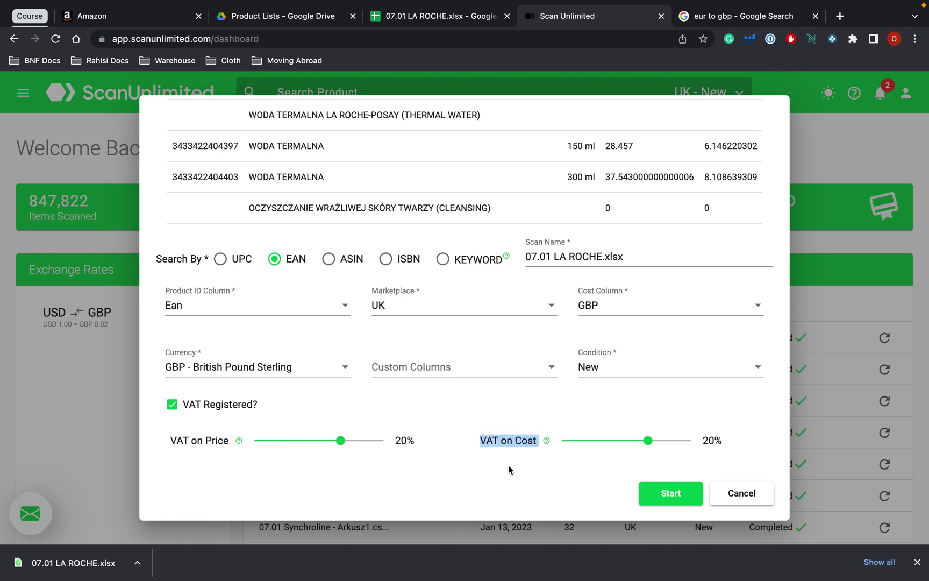
{"action": "left_click_drag", "start_coordinate": [647, 440], "coordinate": [549, 438]}
{"action": "scroll", "coordinate": [551, 467], "scroll_direction": "up", "scroll_amount": 3}
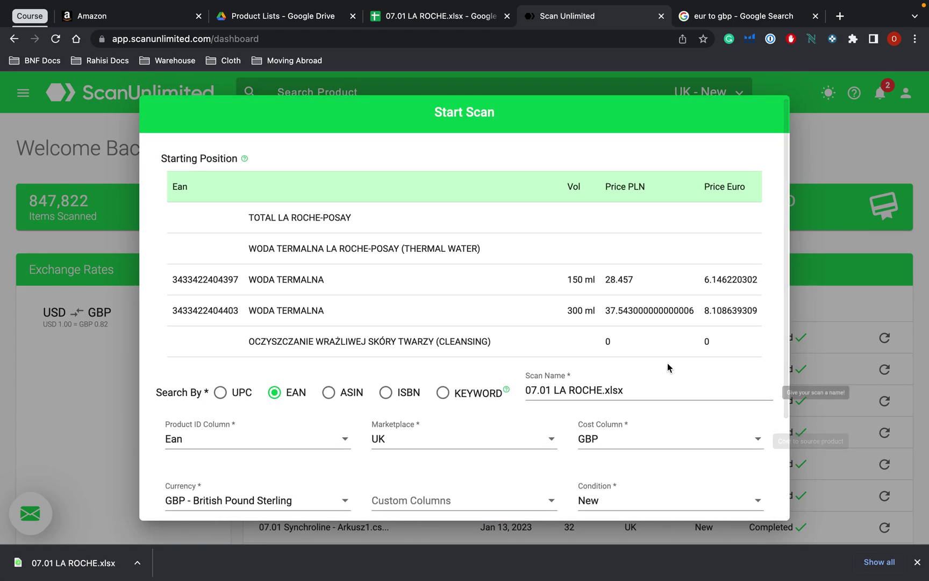
{"action": "scroll", "coordinate": [667, 328], "scroll_direction": "down", "scroll_amount": 3}
{"action": "scroll", "coordinate": [599, 450], "scroll_direction": "down", "scroll_amount": 3}
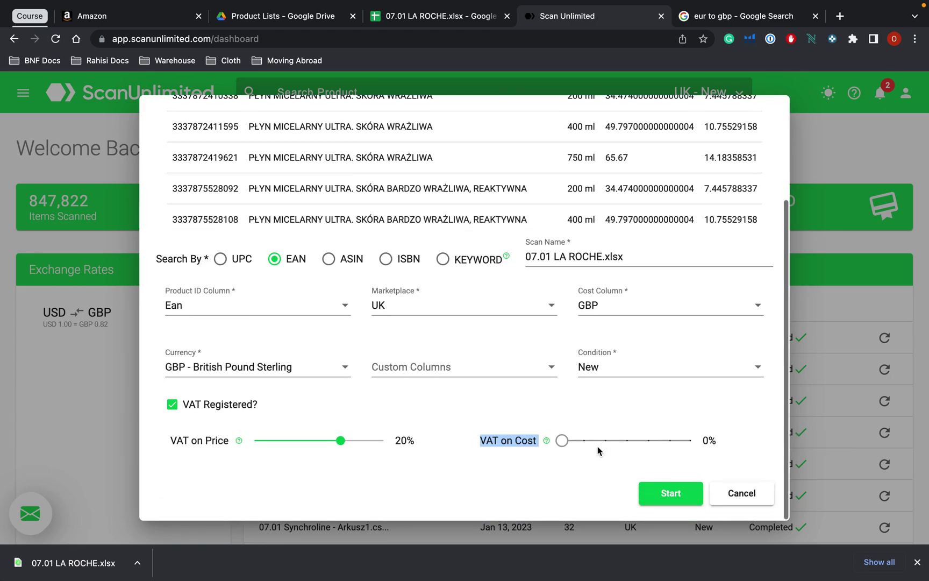
{"action": "left_click", "coordinate": [671, 493]}
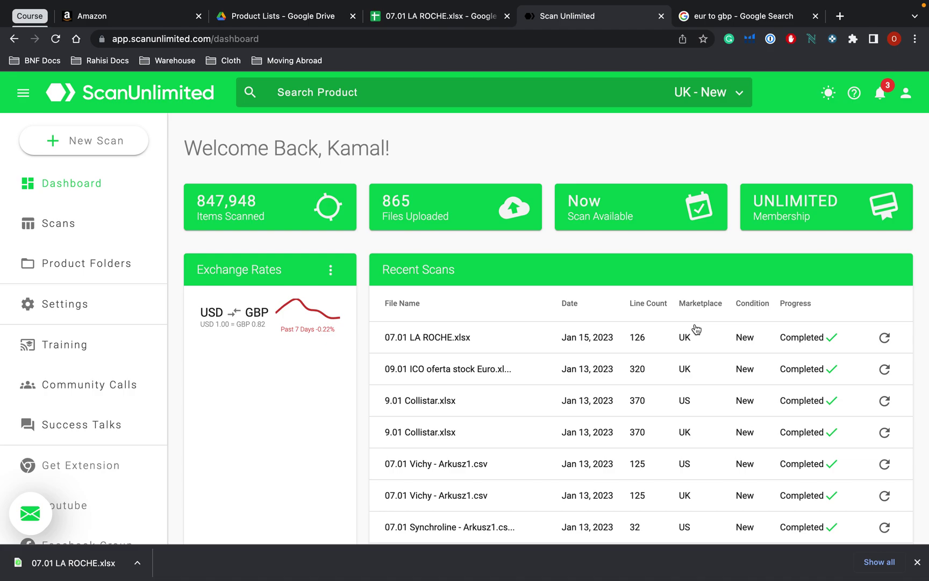
Open the 07.01 LA ROCHE.xlsx results from Recent Scans and dismiss the downloads bar.
{"action": "left_click", "coordinate": [440, 336]}
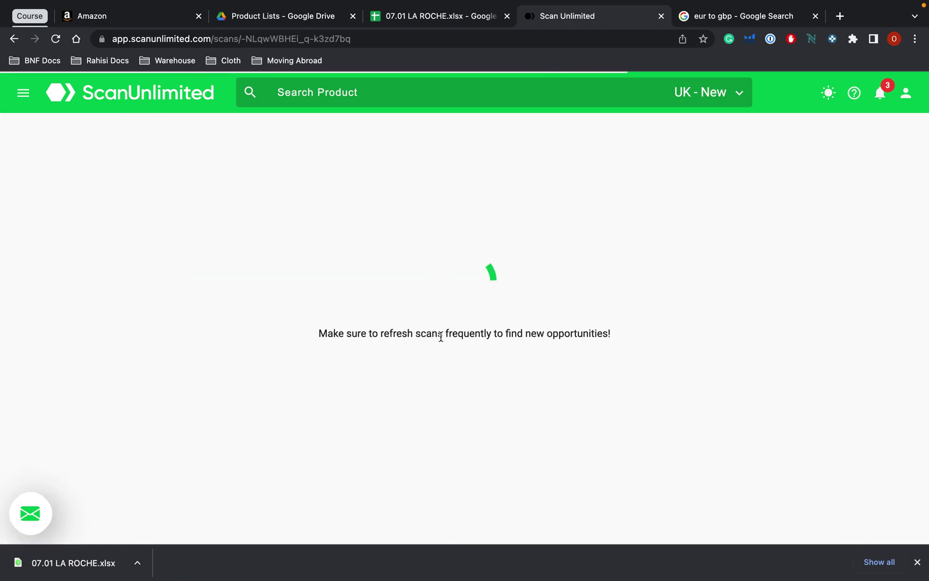
{"action": "left_click", "coordinate": [917, 562]}
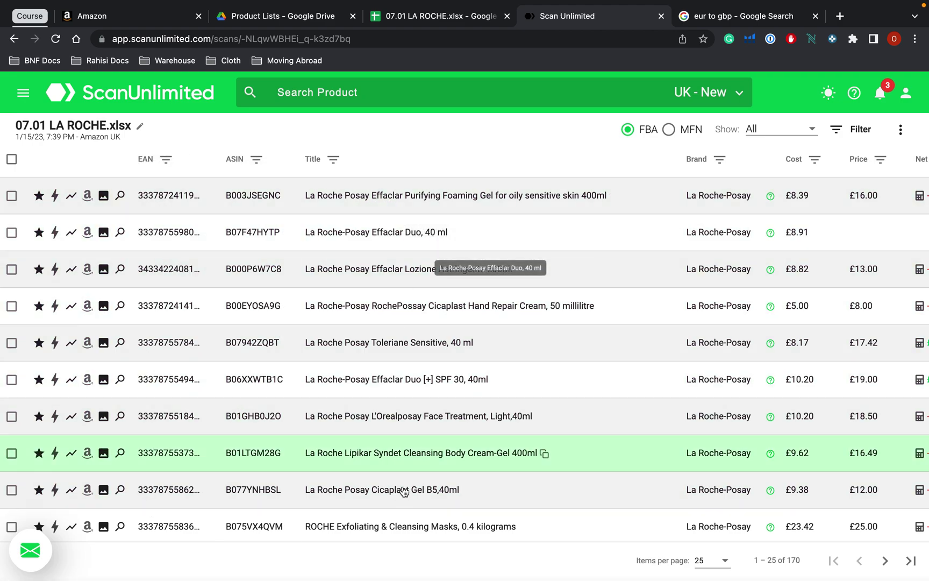
{"action": "scroll", "coordinate": [473, 390], "scroll_direction": "right", "scroll_amount": 5}
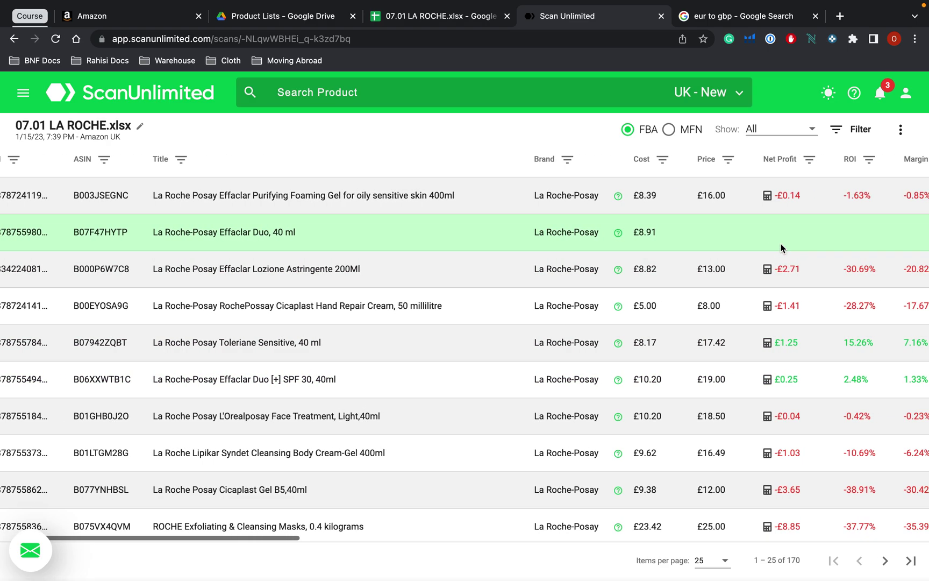
{"action": "scroll", "coordinate": [699, 208], "scroll_direction": "right", "scroll_amount": 2}
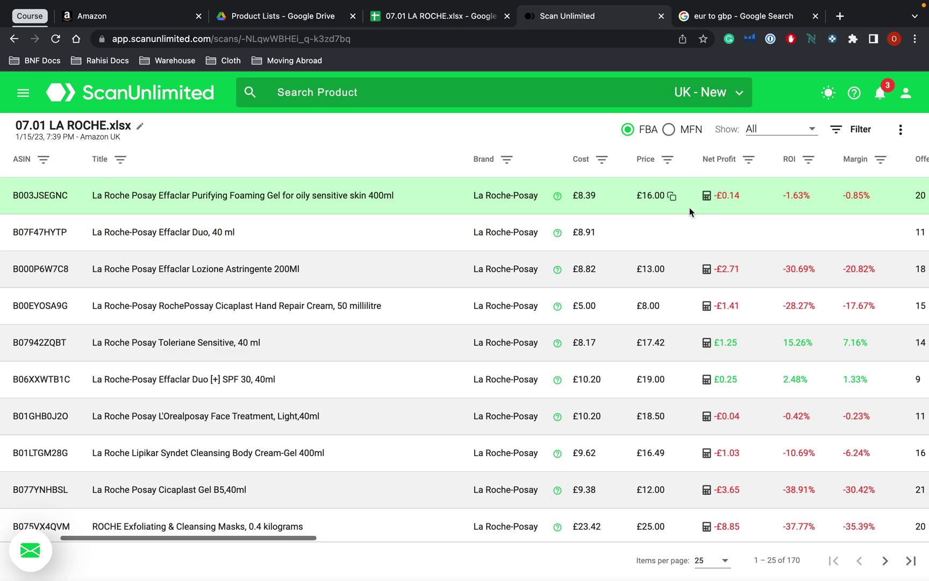
{"action": "scroll", "coordinate": [774, 297], "scroll_direction": "right", "scroll_amount": 4}
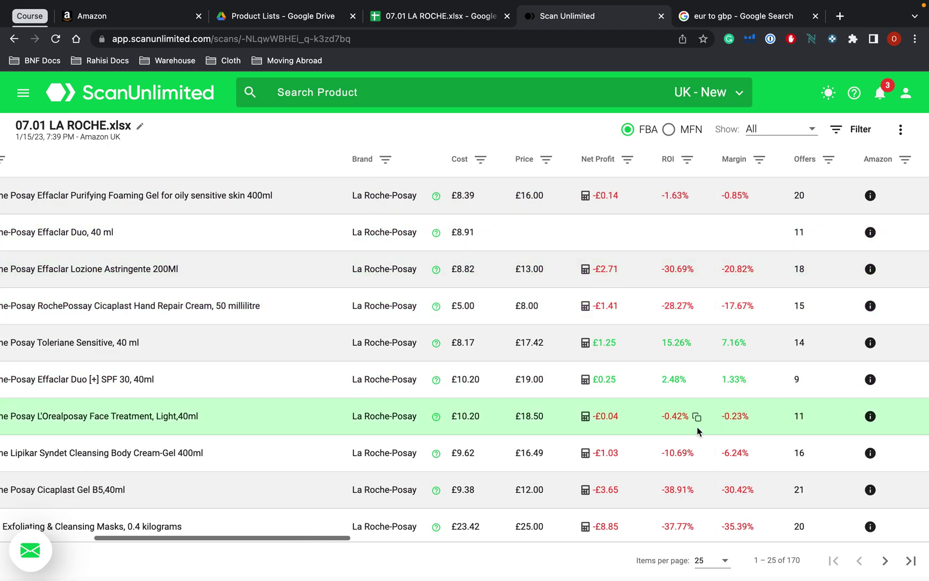
{"action": "scroll", "coordinate": [740, 266], "scroll_direction": "right", "scroll_amount": 2}
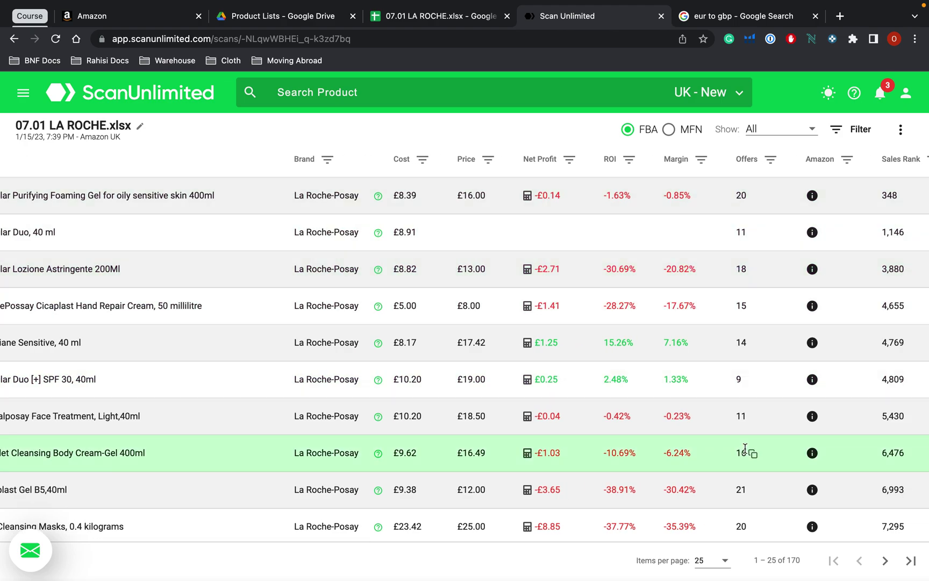
{"action": "scroll", "coordinate": [740, 380], "scroll_direction": "right", "scroll_amount": 3}
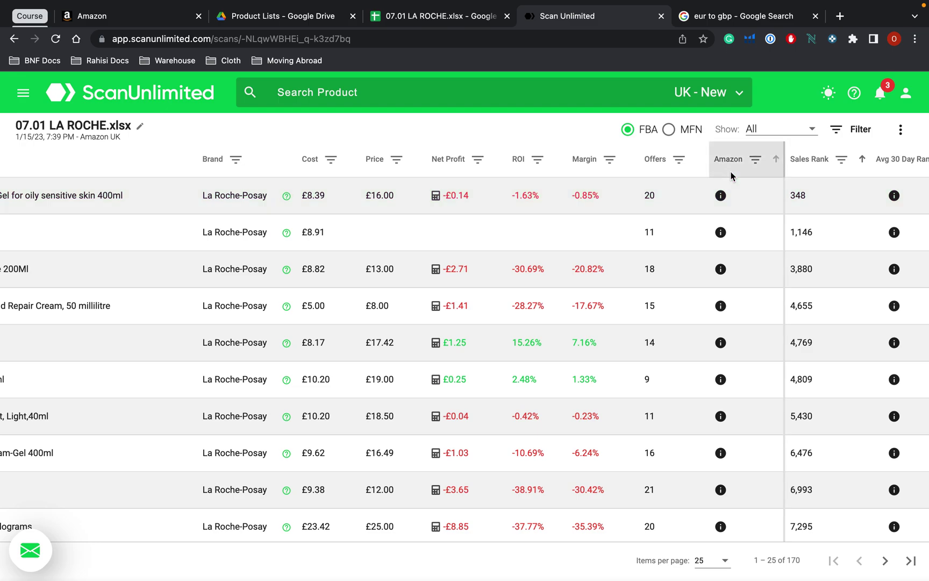
{"action": "scroll", "coordinate": [742, 234], "scroll_direction": "right", "scroll_amount": 2}
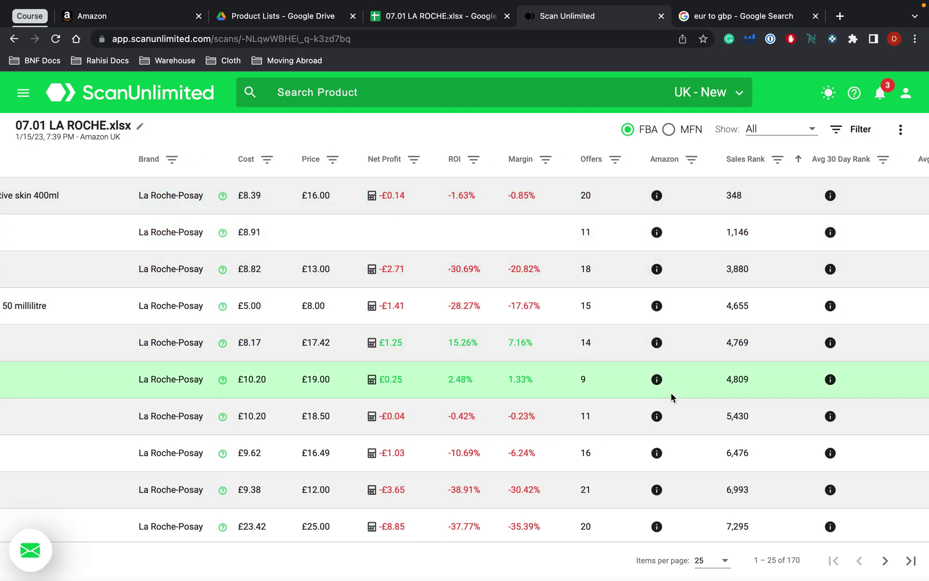
{"action": "scroll", "coordinate": [671, 398], "scroll_direction": "down", "scroll_amount": 2}
{"action": "scroll", "coordinate": [671, 397], "scroll_direction": "up", "scroll_amount": 2}
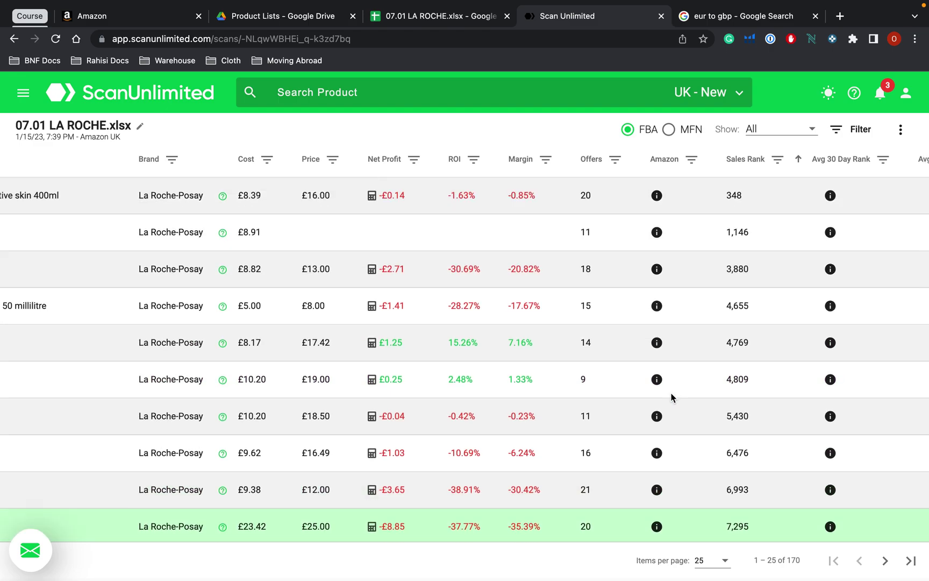
{"action": "scroll", "coordinate": [767, 355], "scroll_direction": "right", "scroll_amount": 3}
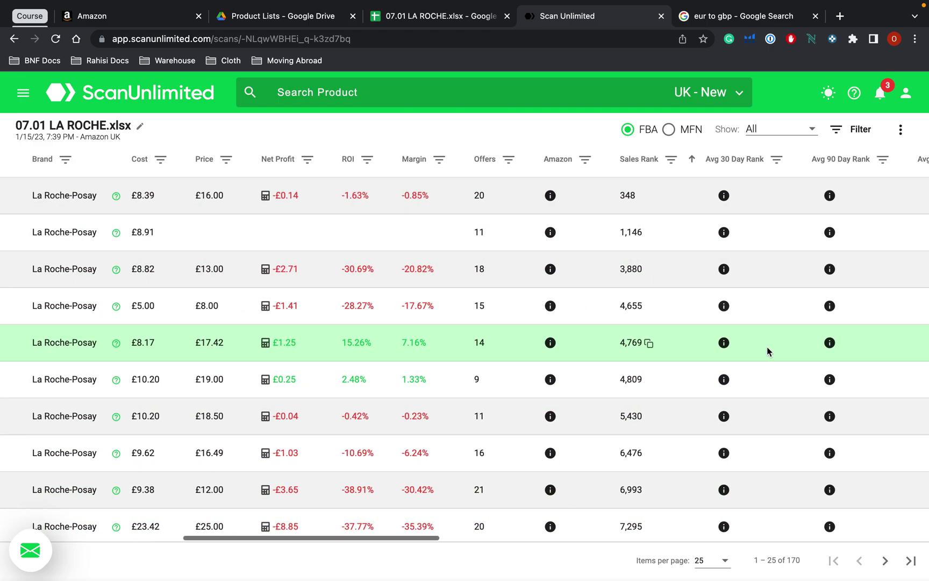
{"action": "scroll", "coordinate": [767, 344], "scroll_direction": "right", "scroll_amount": 2}
{"action": "scroll", "coordinate": [681, 217], "scroll_direction": "right", "scroll_amount": 2}
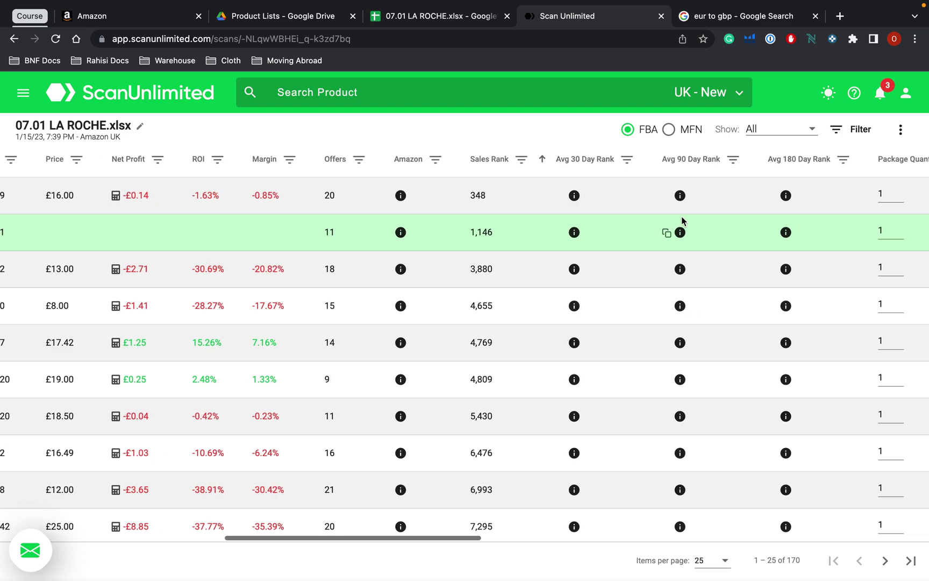
{"action": "scroll", "coordinate": [682, 212], "scroll_direction": "right", "scroll_amount": 4}
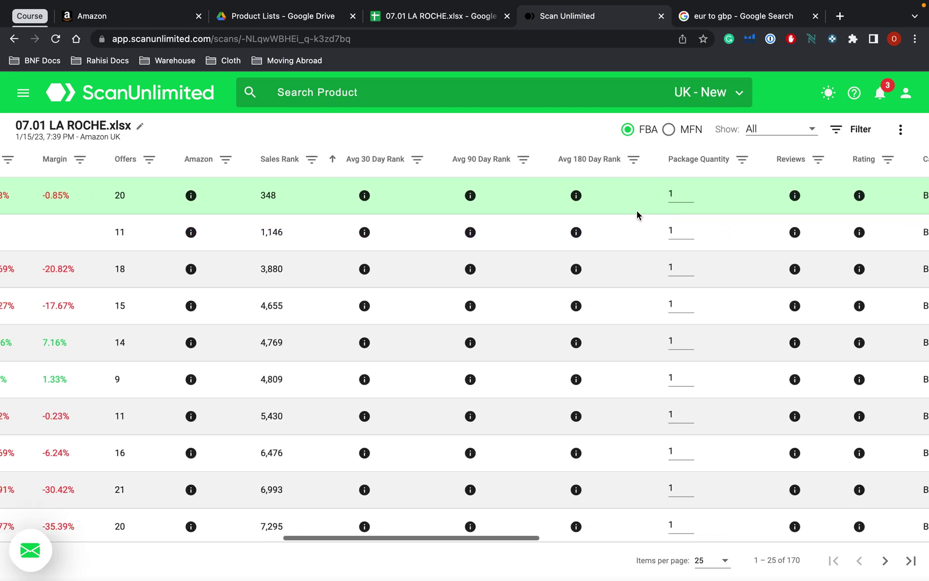
{"action": "scroll", "coordinate": [602, 242], "scroll_direction": "right", "scroll_amount": 4}
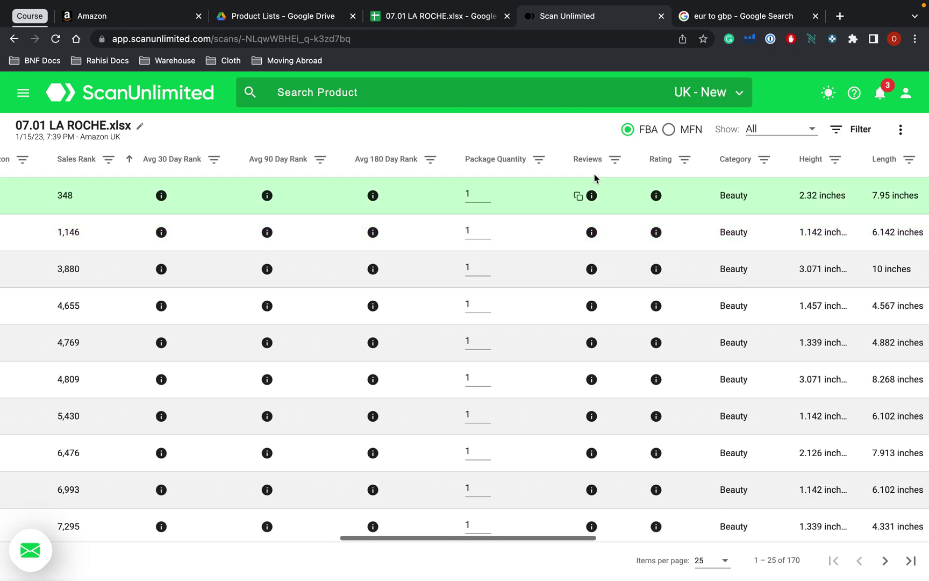
{"action": "scroll", "coordinate": [774, 198], "scroll_direction": "right", "scroll_amount": 2}
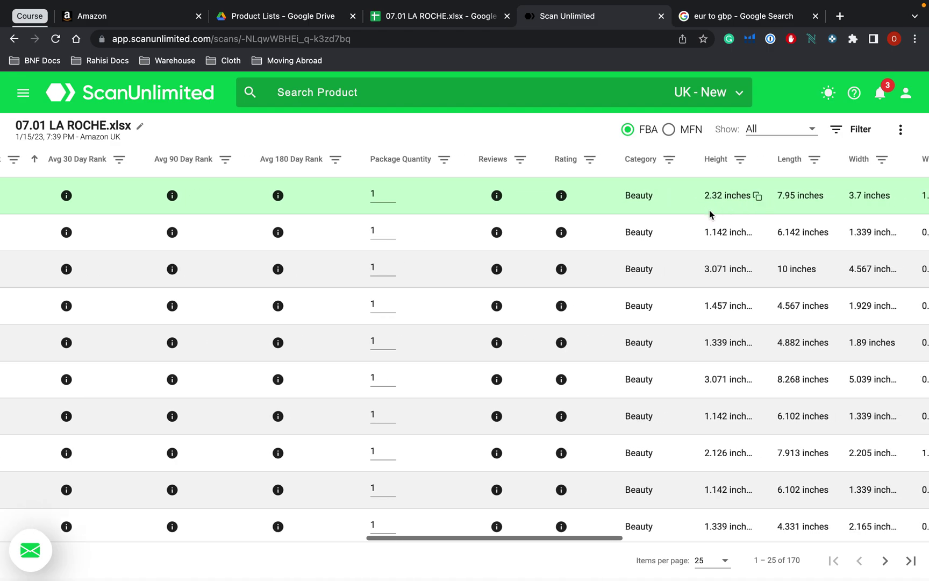
{"action": "scroll", "coordinate": [710, 214], "scroll_direction": "right", "scroll_amount": 9}
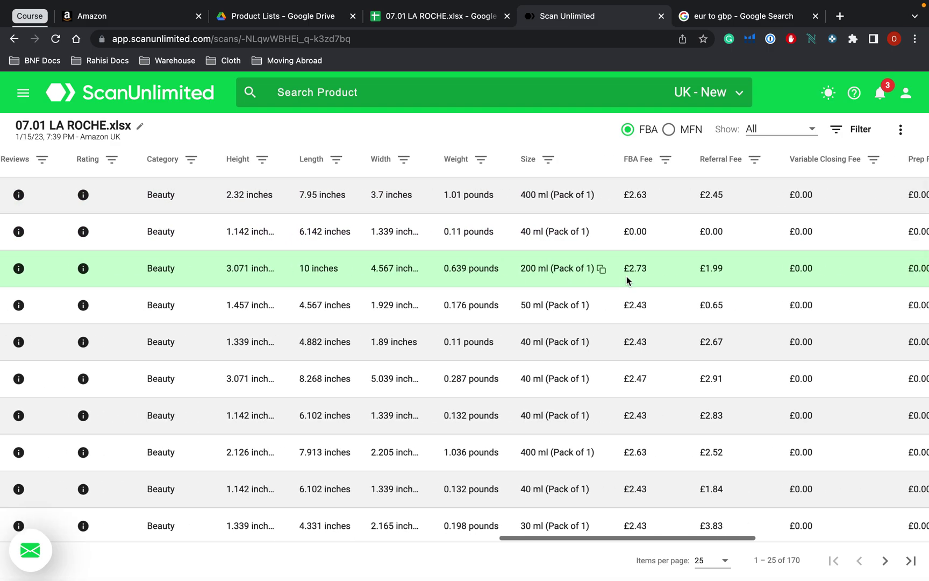
{"action": "scroll", "coordinate": [510, 253], "scroll_direction": "right", "scroll_amount": 1}
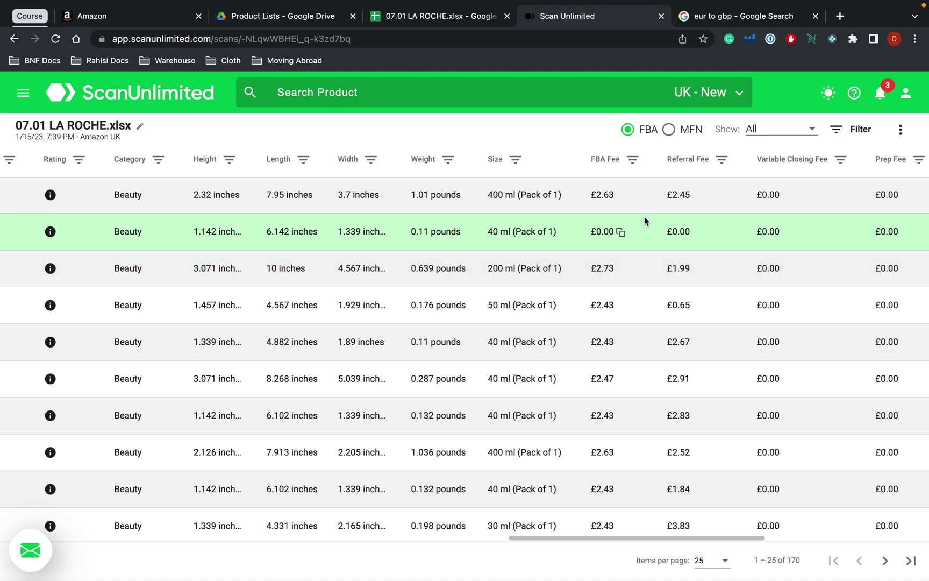
{"action": "scroll", "coordinate": [815, 259], "scroll_direction": "right", "scroll_amount": 3}
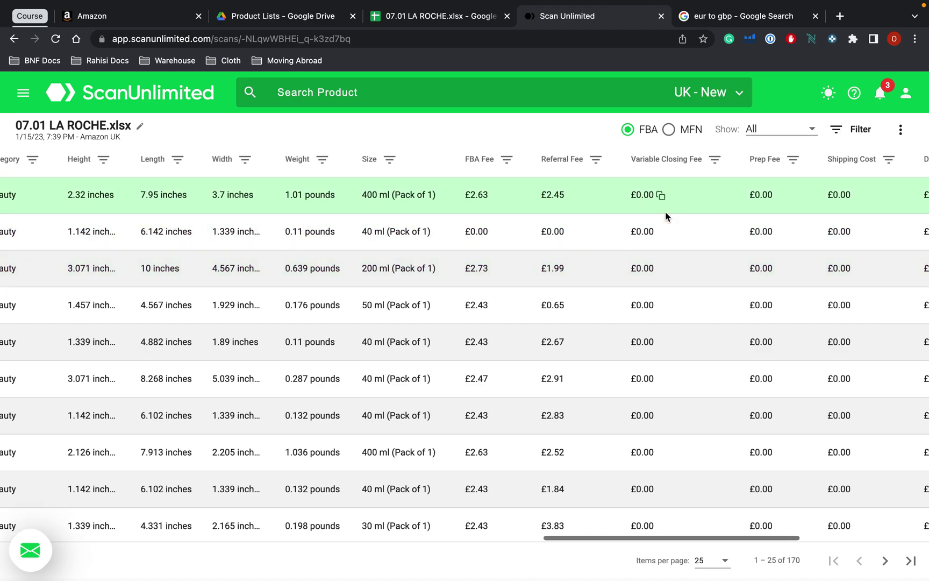
{"action": "scroll", "coordinate": [665, 213], "scroll_direction": "right", "scroll_amount": 10}
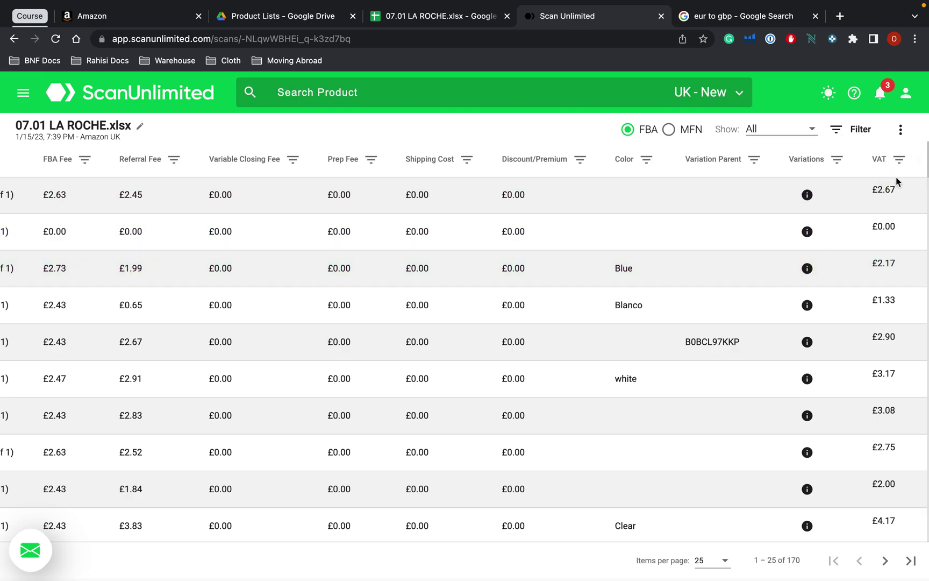
{"action": "scroll", "coordinate": [551, 346], "scroll_direction": "left", "scroll_amount": 15}
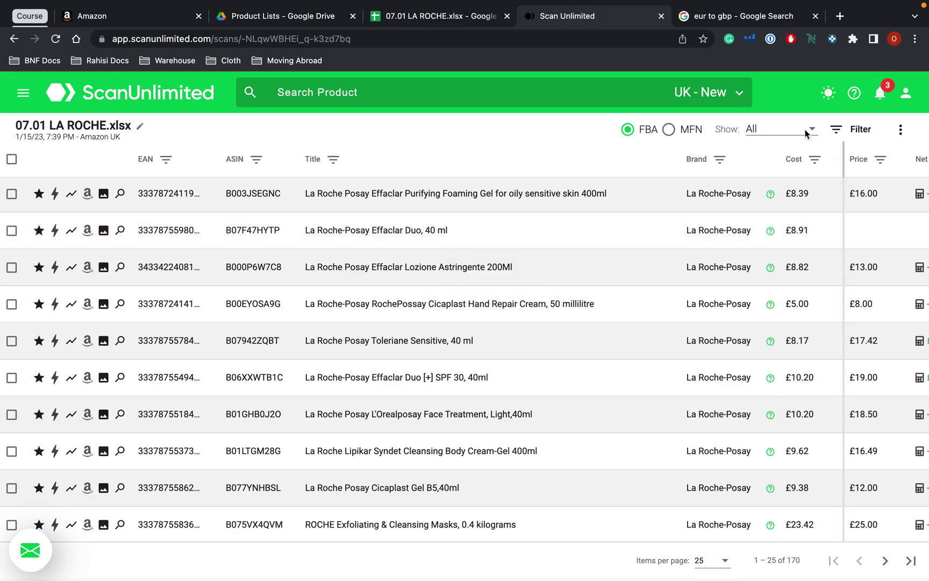
In the Filter panel, hide the Avg 30, 90 and 180 Day Rank and Category columns.
{"action": "left_click", "coordinate": [855, 134]}
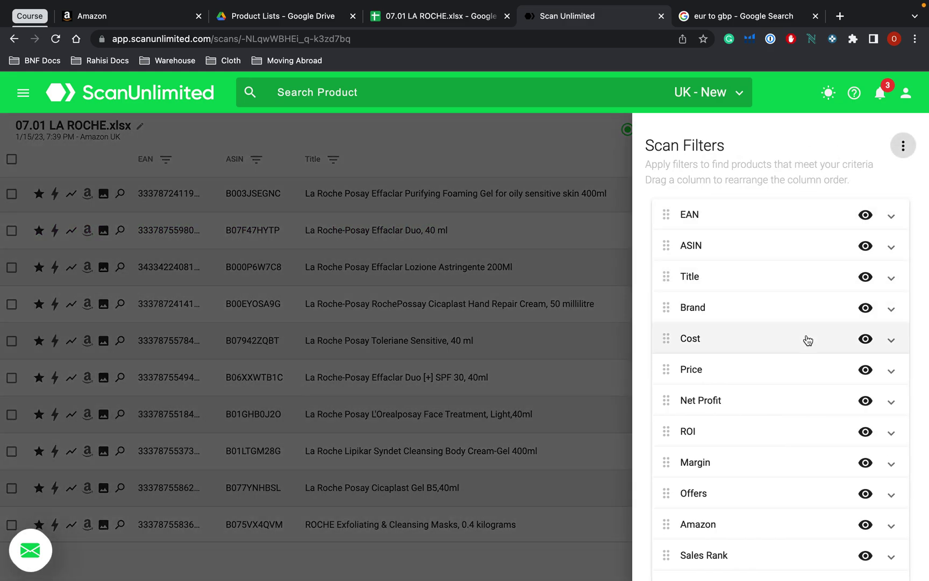
{"action": "scroll", "coordinate": [806, 338], "scroll_direction": "down", "scroll_amount": 1}
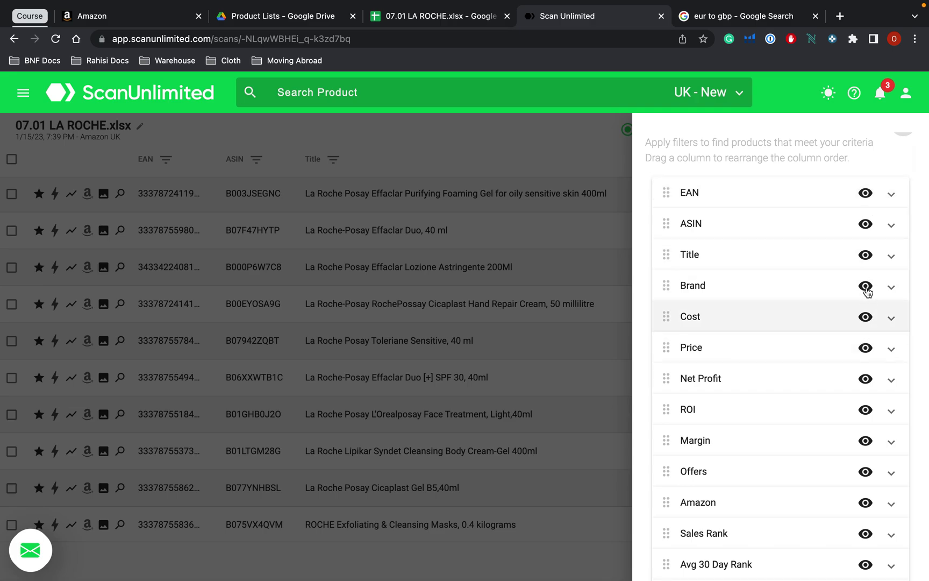
{"action": "scroll", "coordinate": [854, 414], "scroll_direction": "down", "scroll_amount": 3}
{"action": "scroll", "coordinate": [852, 415], "scroll_direction": "down", "scroll_amount": 1}
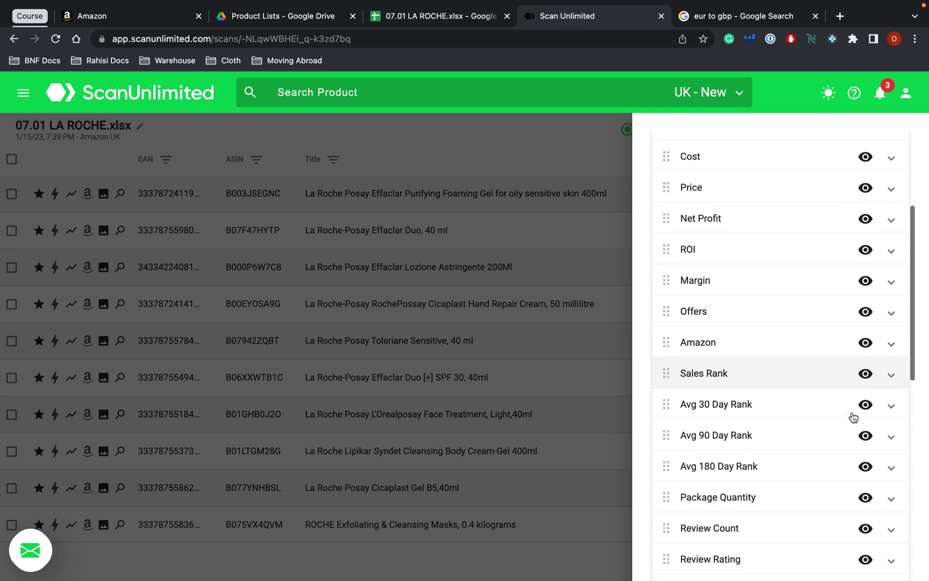
{"action": "scroll", "coordinate": [848, 417], "scroll_direction": "down", "scroll_amount": 1}
{"action": "scroll", "coordinate": [865, 345], "scroll_direction": "down", "scroll_amount": 1}
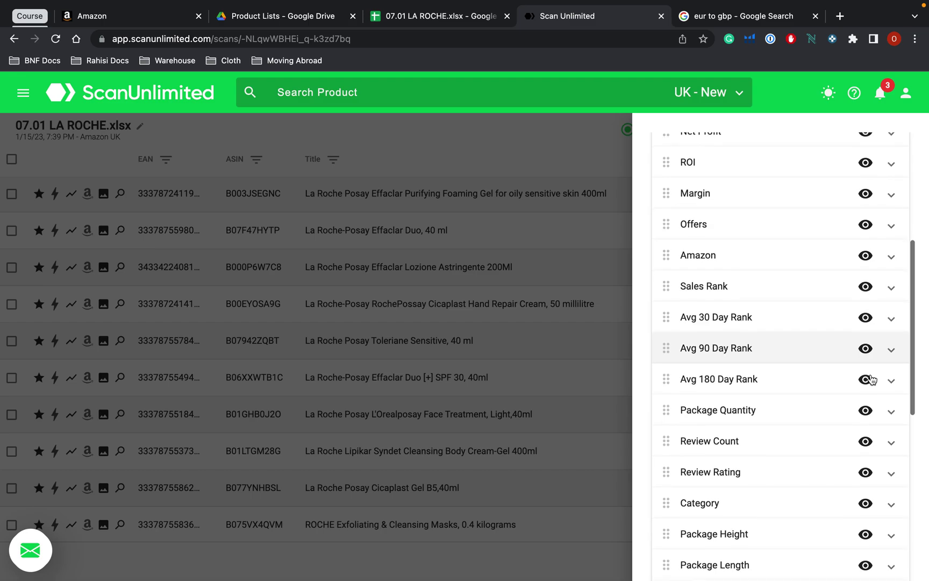
{"action": "left_click", "coordinate": [866, 318]}
{"action": "left_click", "coordinate": [865, 350]}
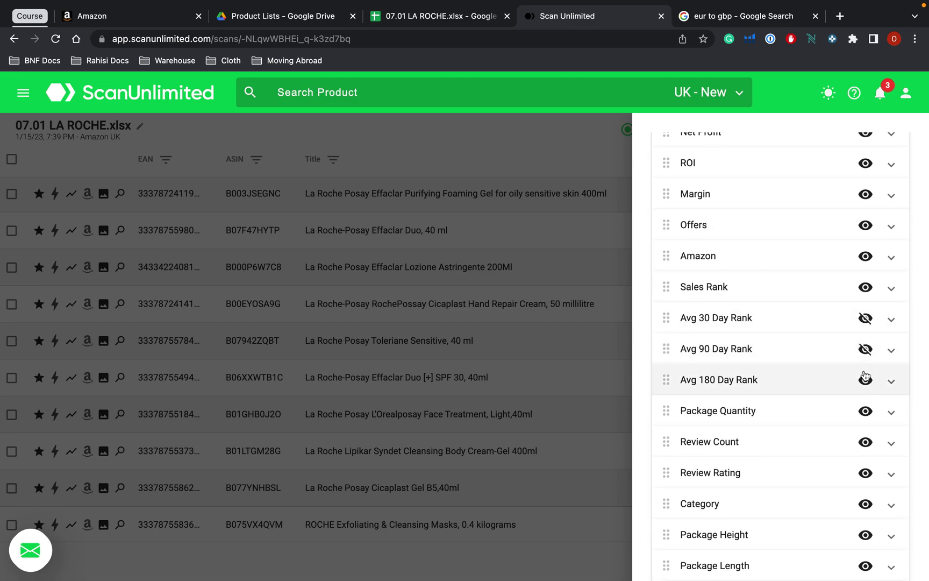
{"action": "scroll", "coordinate": [865, 376], "scroll_direction": "down", "scroll_amount": 1}
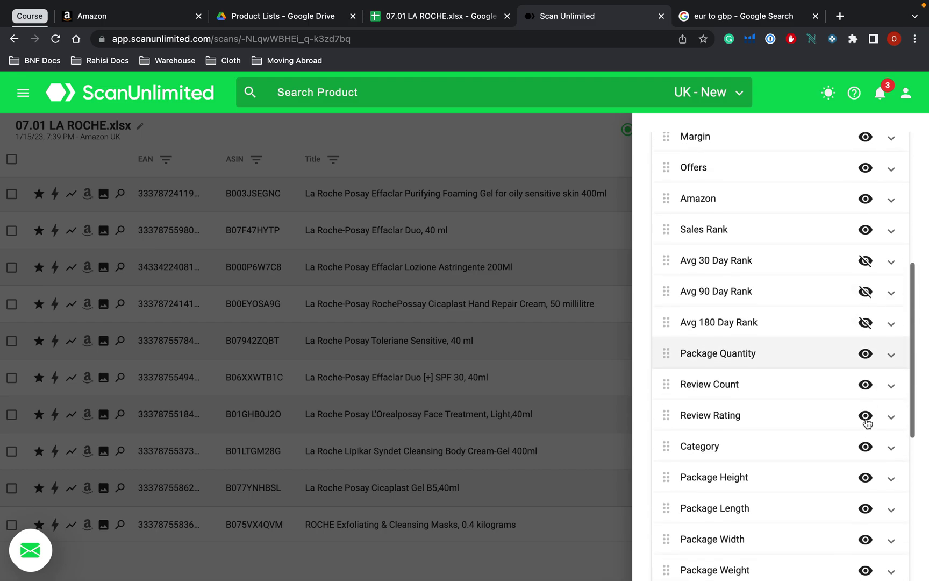
{"action": "left_click", "coordinate": [866, 353]}
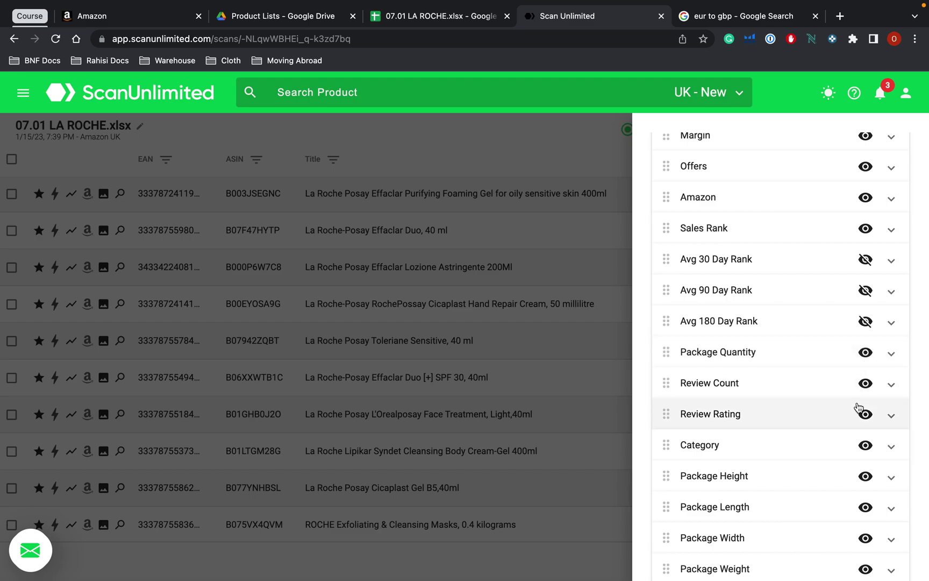
{"action": "scroll", "coordinate": [855, 408], "scroll_direction": "down", "scroll_amount": 1}
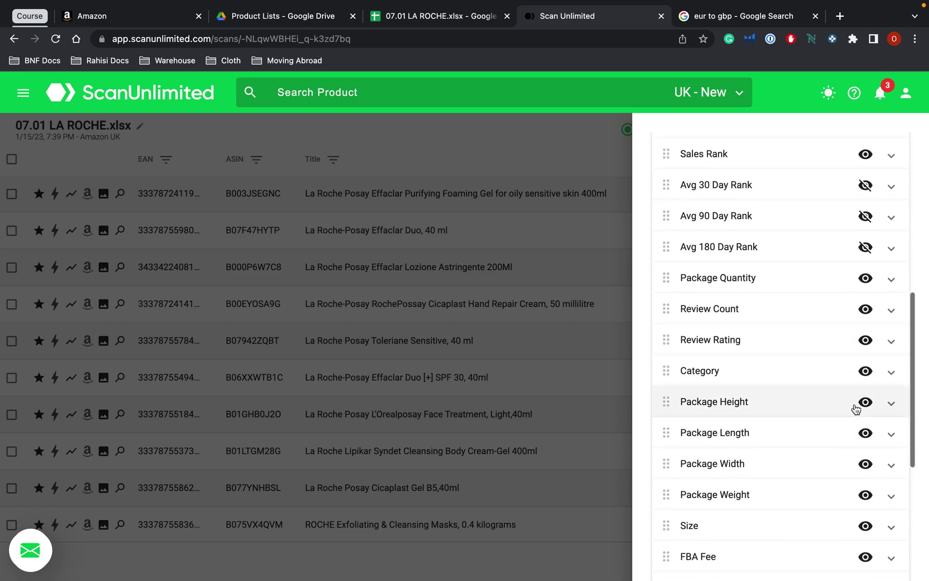
{"action": "left_click", "coordinate": [865, 371]}
Hide the Package Height, Length, Width, Weight and Size columns.
{"action": "scroll", "coordinate": [864, 376], "scroll_direction": "down", "scroll_amount": 2}
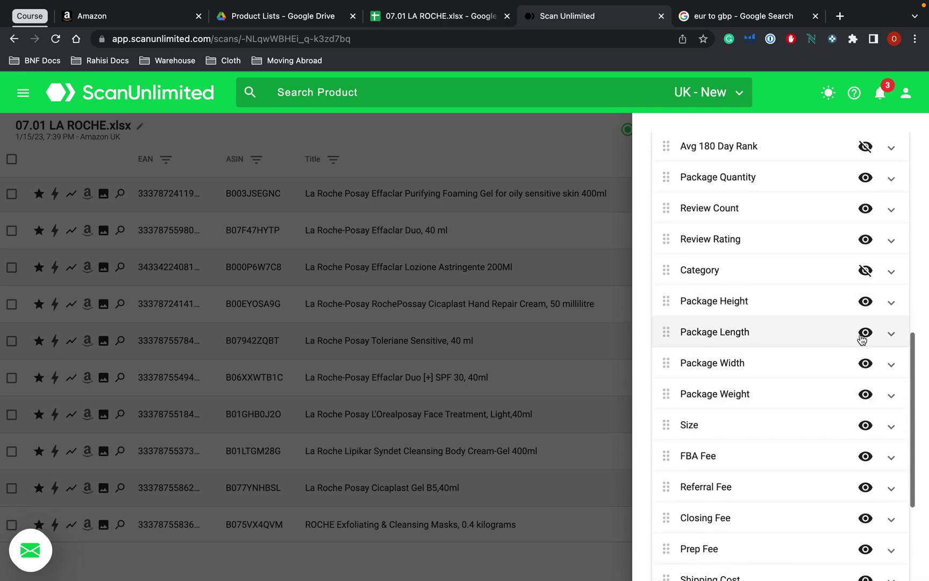
{"action": "left_click", "coordinate": [865, 301]}
{"action": "left_click", "coordinate": [865, 363]}
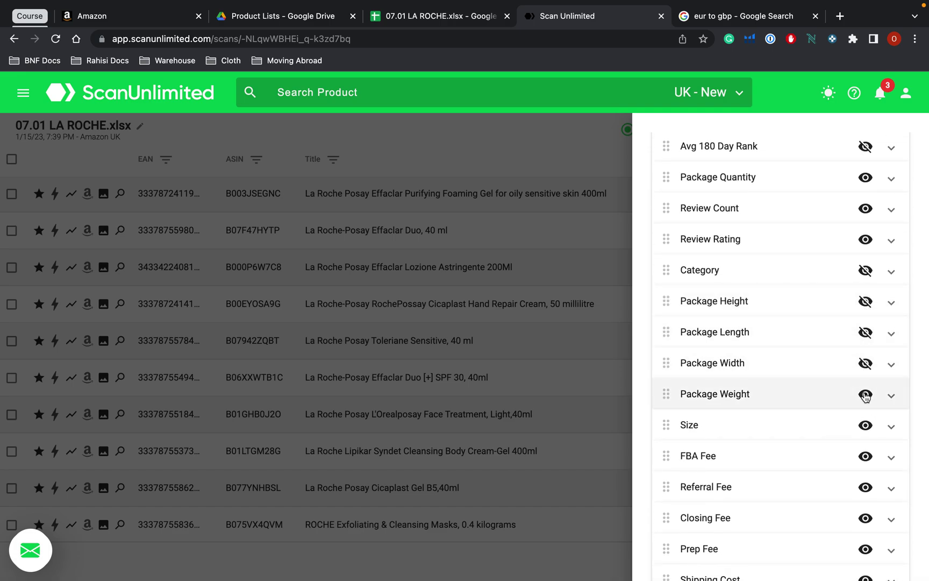
{"action": "left_click", "coordinate": [865, 394]}
{"action": "left_click", "coordinate": [865, 425]}
{"action": "scroll", "coordinate": [865, 430], "scroll_direction": "down", "scroll_amount": 2}
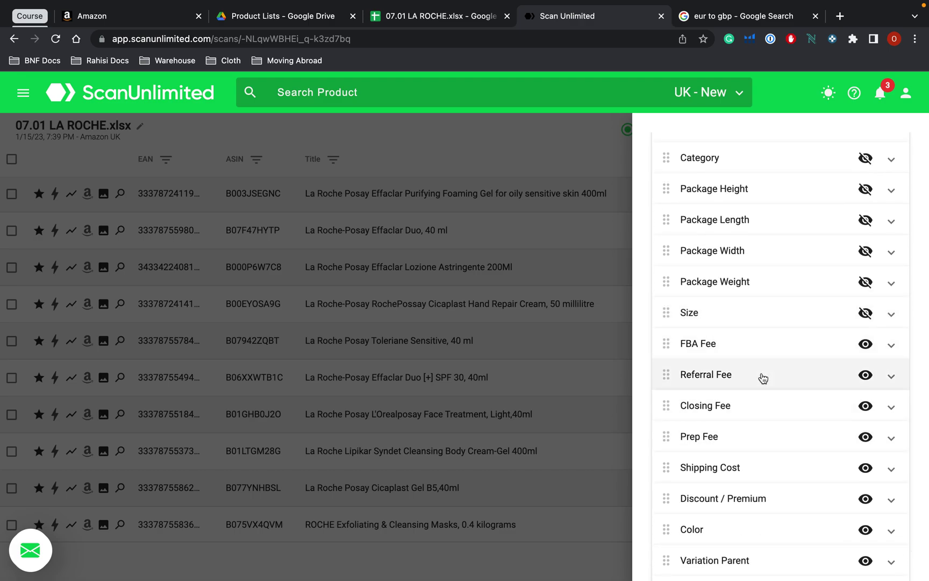
{"action": "scroll", "coordinate": [763, 376], "scroll_direction": "down", "scroll_amount": 1}
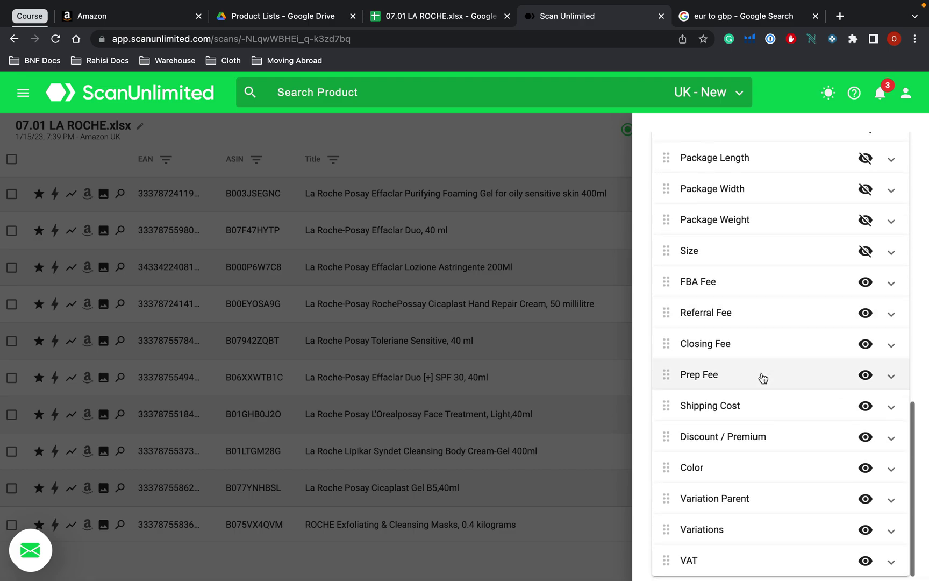
Hide Closing Fee, Prep Fee, Shipping Cost, Discount / Premium, Color, Variation Parent and Variations columns.
{"action": "left_click", "coordinate": [864, 344]}
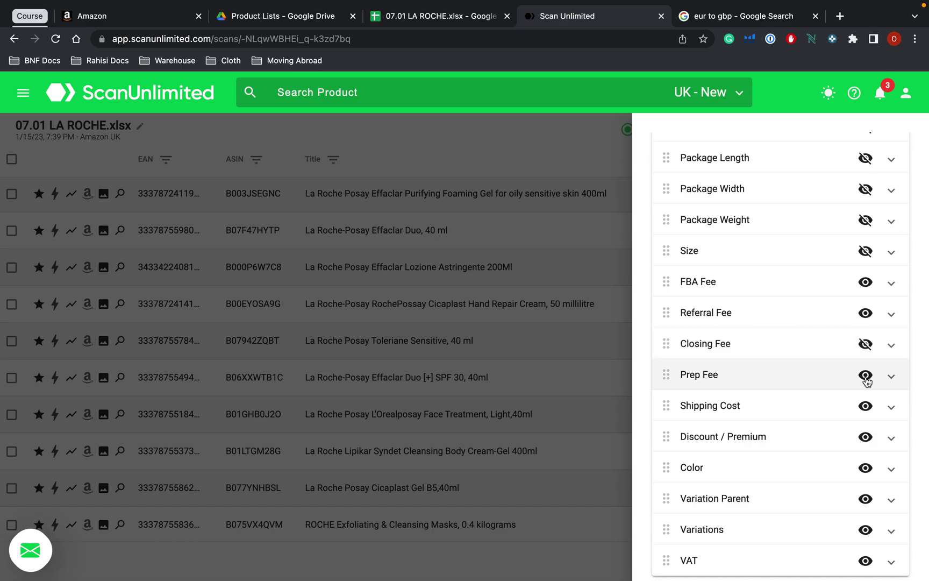
{"action": "left_click", "coordinate": [864, 376]}
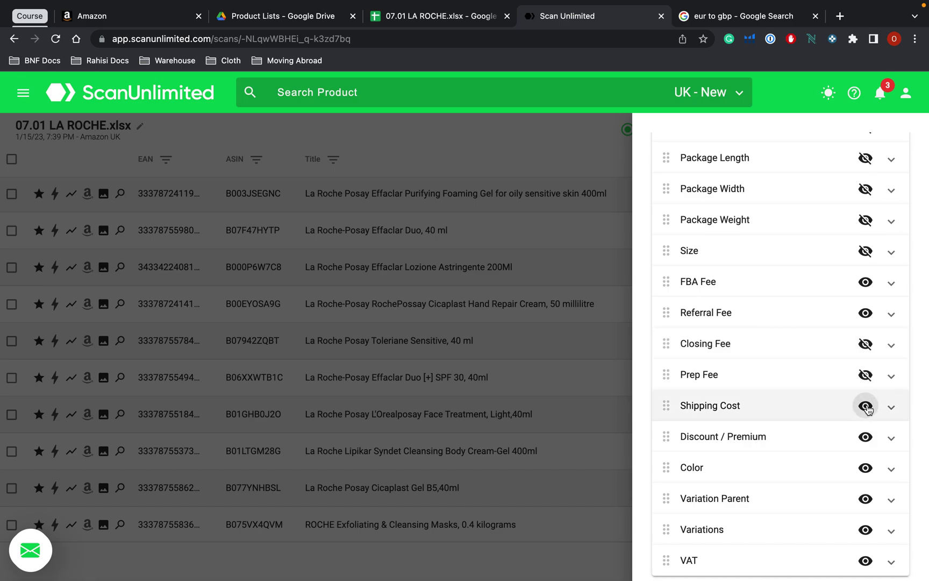
{"action": "left_click", "coordinate": [866, 406]}
{"action": "left_click", "coordinate": [865, 436]}
{"action": "left_click", "coordinate": [865, 466]}
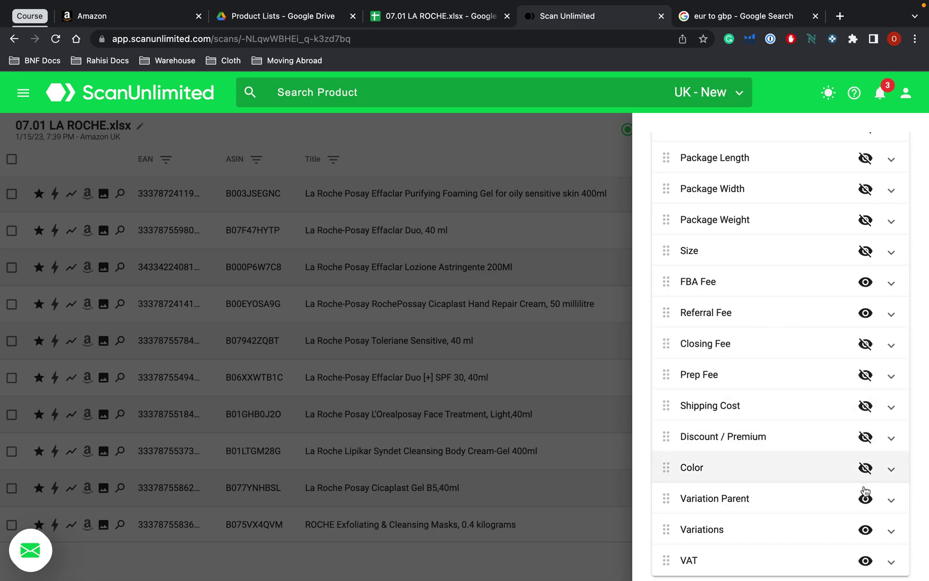
{"action": "left_click", "coordinate": [865, 498]}
{"action": "left_click", "coordinate": [865, 530]}
{"action": "scroll", "coordinate": [731, 556], "scroll_direction": "up", "scroll_amount": 15}
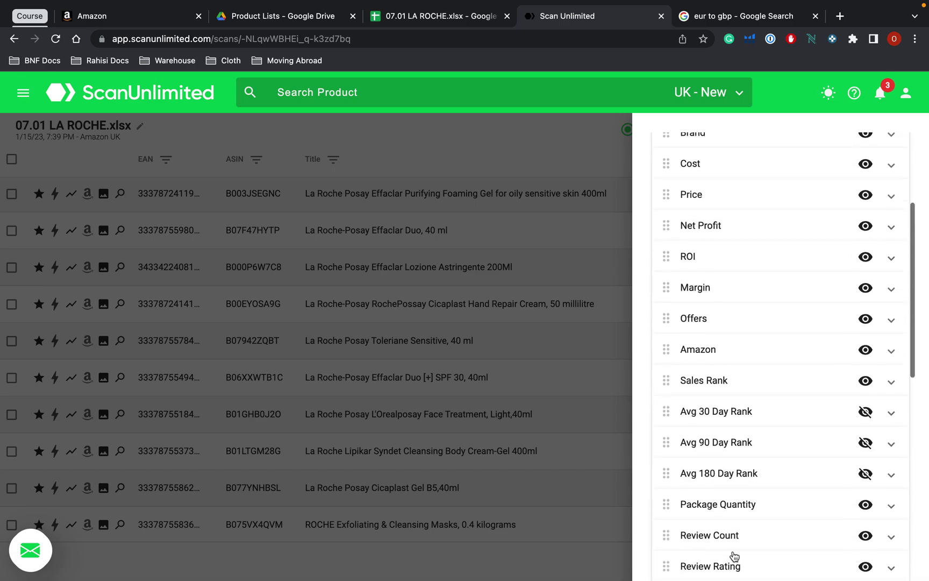
{"action": "scroll", "coordinate": [760, 487], "scroll_direction": "down", "scroll_amount": 5}
{"action": "scroll", "coordinate": [699, 409], "scroll_direction": "up", "scroll_amount": 3}
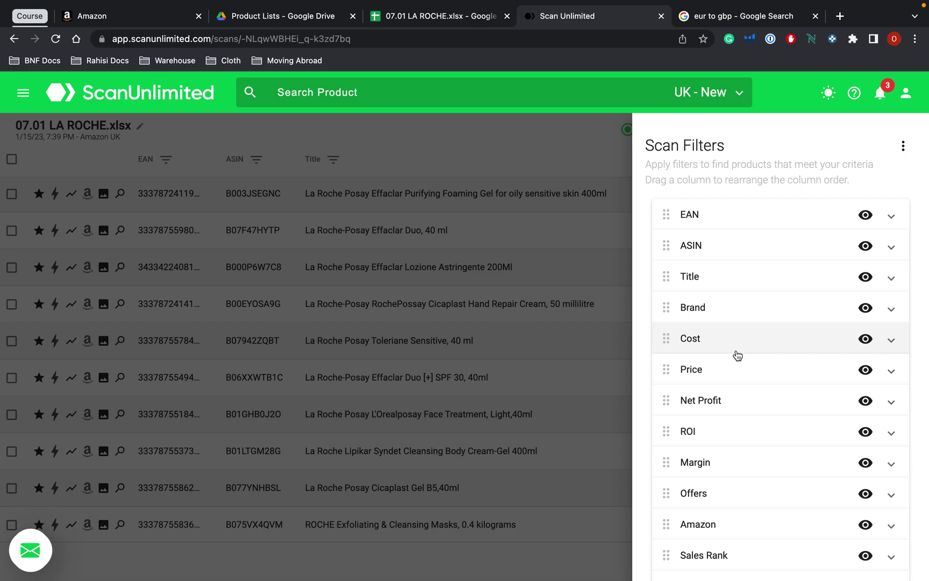
{"action": "scroll", "coordinate": [747, 371], "scroll_direction": "down", "scroll_amount": 2}
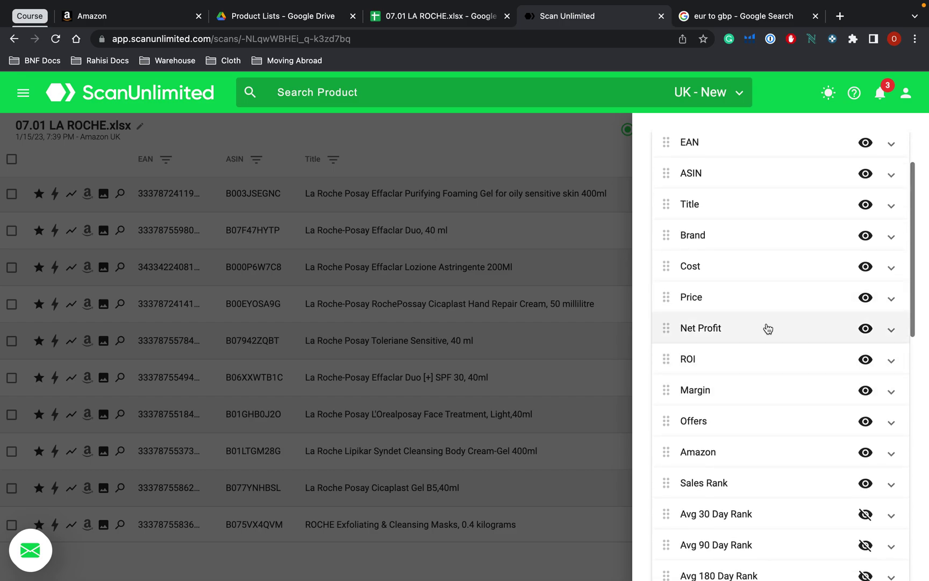
{"action": "left_click", "coordinate": [892, 332]}
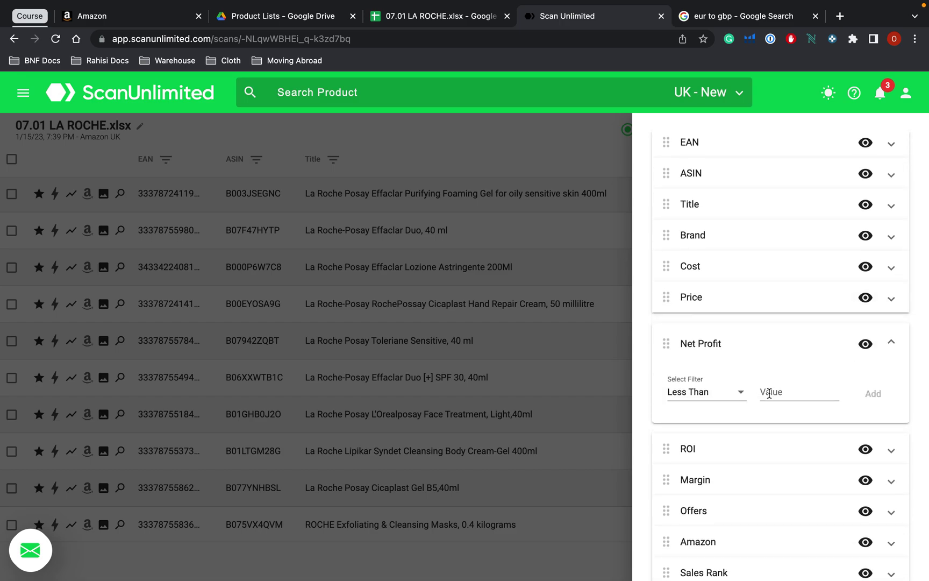
Set a Net Profit filter of Greater Than Or Equal to £1.00.
{"action": "left_click", "coordinate": [738, 396]}
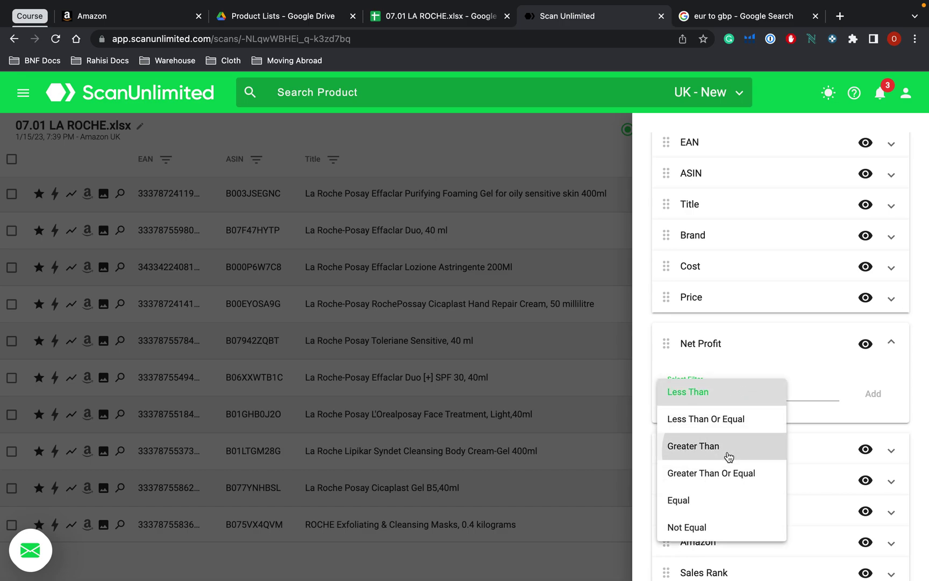
{"action": "left_click", "coordinate": [721, 473]}
{"action": "left_click", "coordinate": [784, 392]}
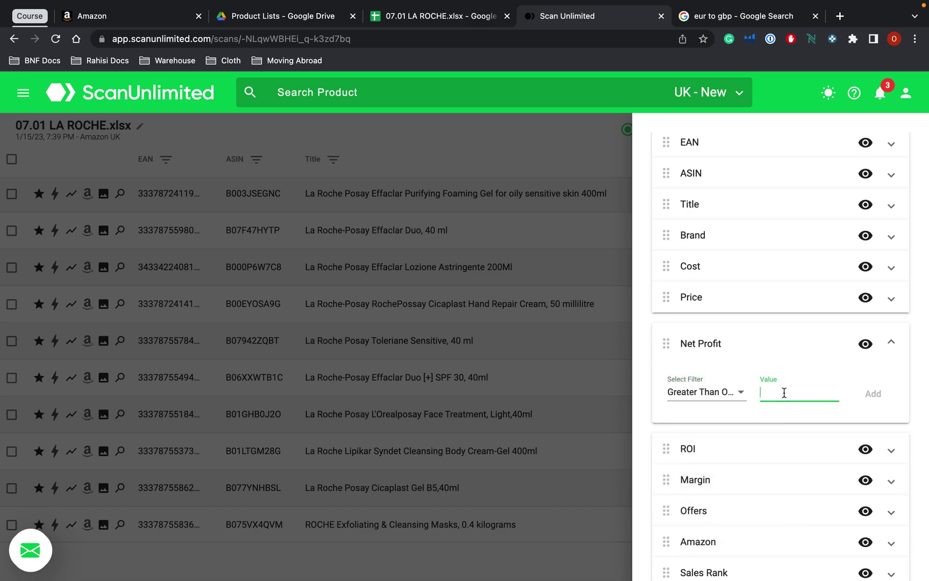
{"action": "type", "text": "1"}
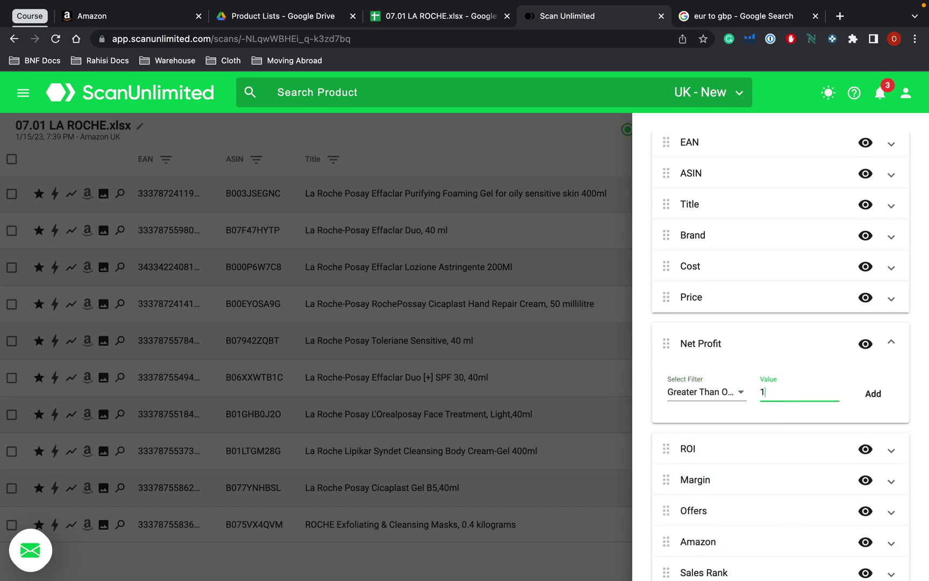
{"action": "left_click", "coordinate": [879, 402]}
Limit Sales Rank to below 100000 and close the panel to reload the filtered results.
{"action": "scroll", "coordinate": [730, 375], "scroll_direction": "down", "scroll_amount": 4}
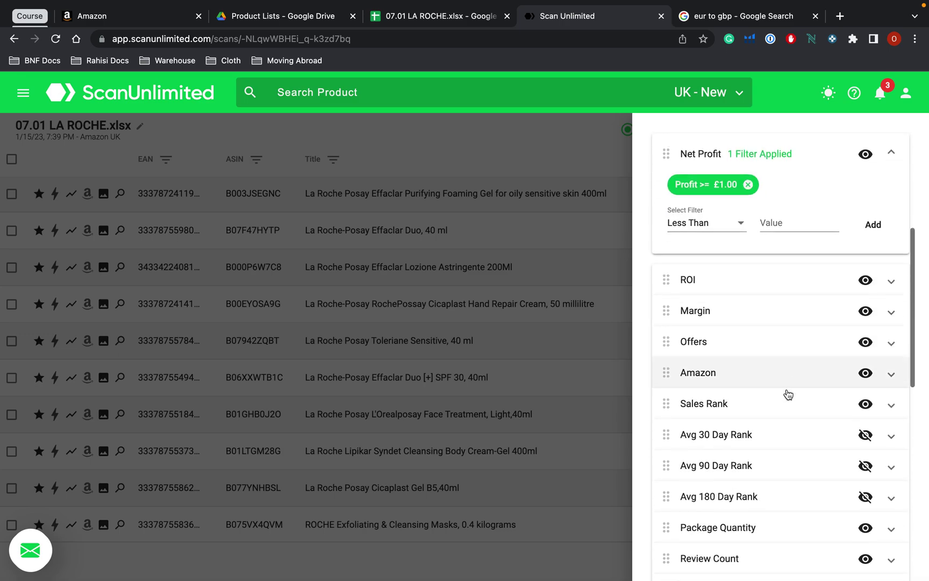
{"action": "left_click", "coordinate": [748, 404]}
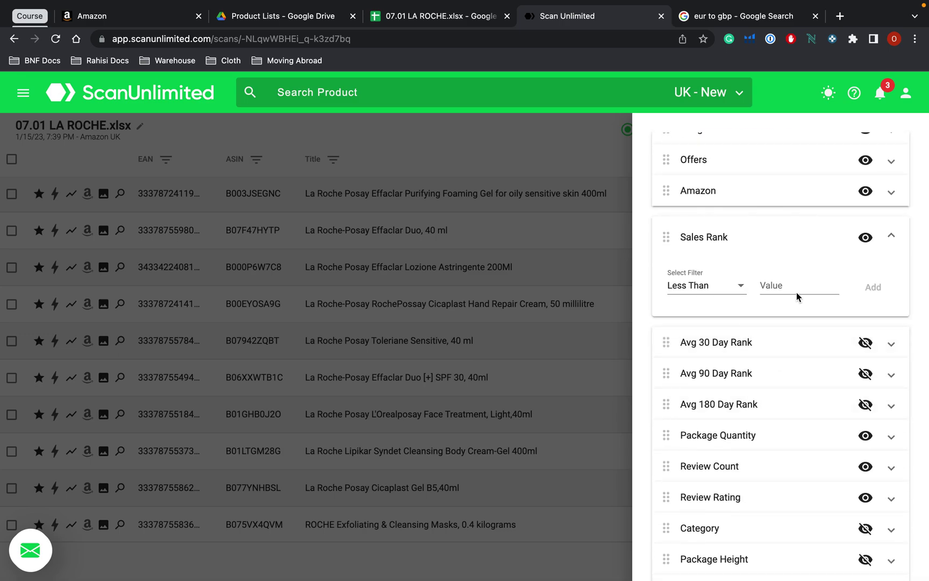
{"action": "left_click", "coordinate": [795, 287]}
{"action": "type", "text": "100000"}
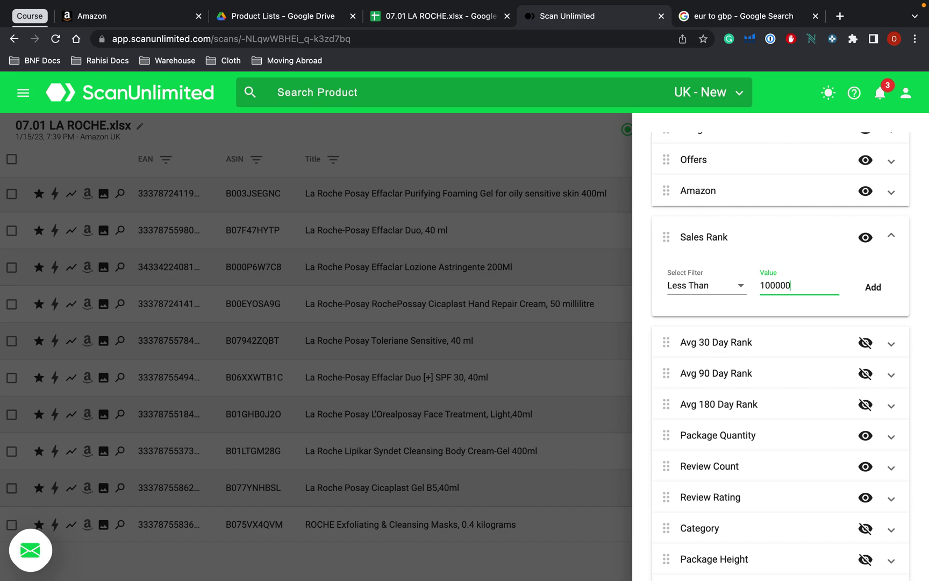
{"action": "left_click", "coordinate": [873, 287]}
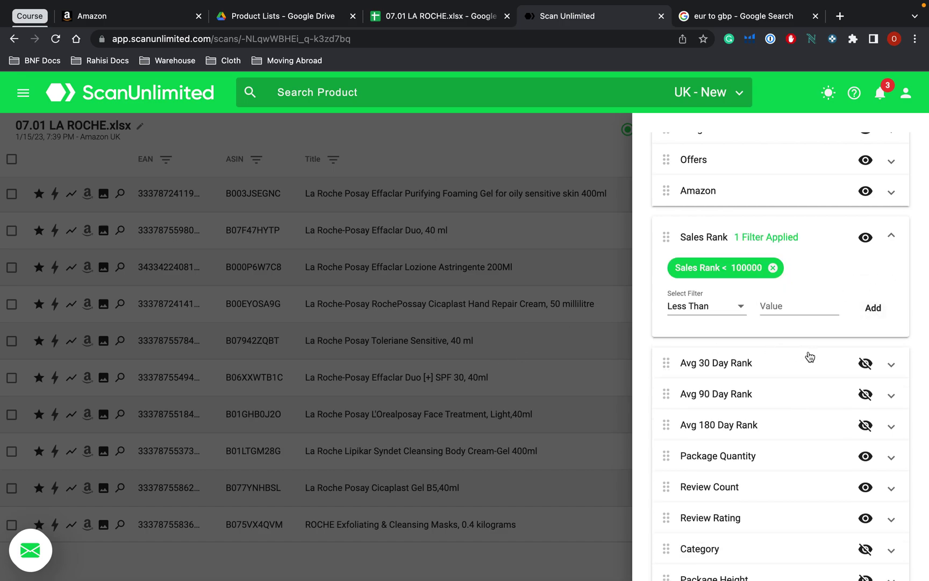
{"action": "scroll", "coordinate": [810, 356], "scroll_direction": "up", "scroll_amount": 6}
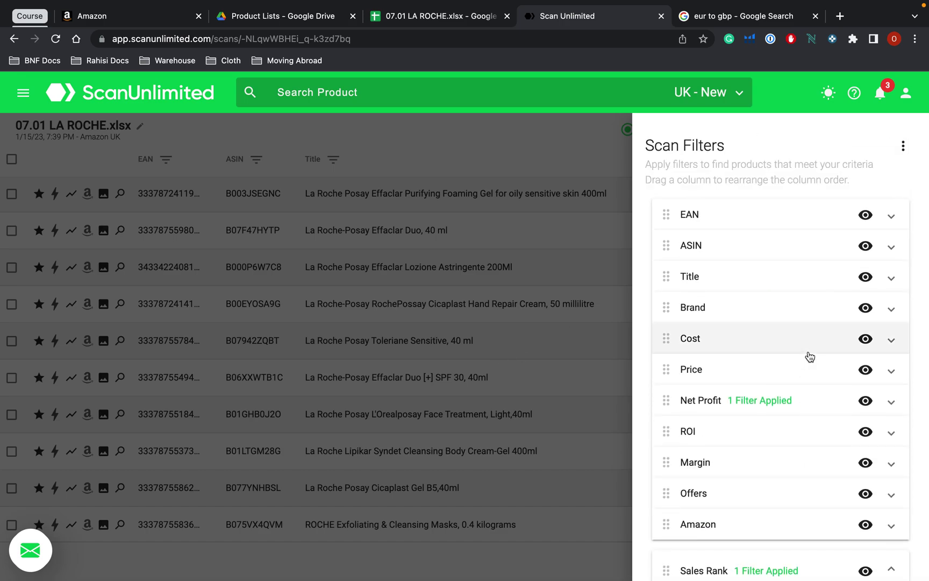
{"action": "scroll", "coordinate": [806, 353], "scroll_direction": "down", "scroll_amount": 2}
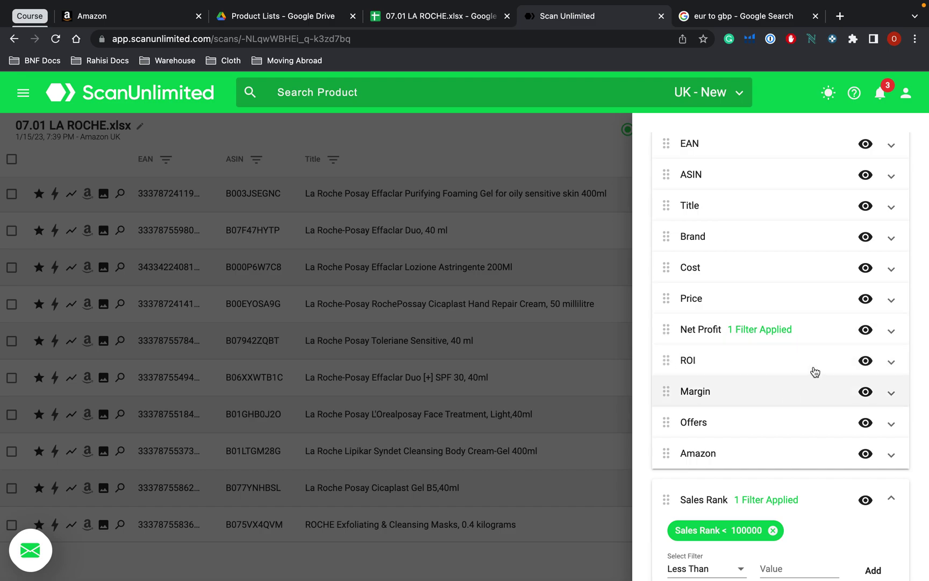
{"action": "scroll", "coordinate": [810, 360], "scroll_direction": "down", "scroll_amount": 1}
{"action": "scroll", "coordinate": [796, 350], "scroll_direction": "down", "scroll_amount": 2}
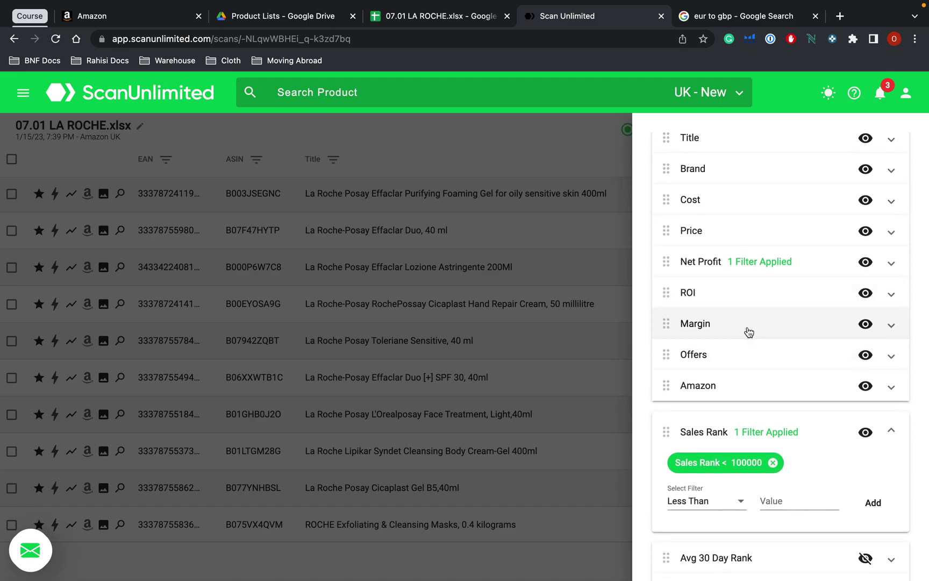
{"action": "scroll", "coordinate": [749, 332], "scroll_direction": "down", "scroll_amount": 5}
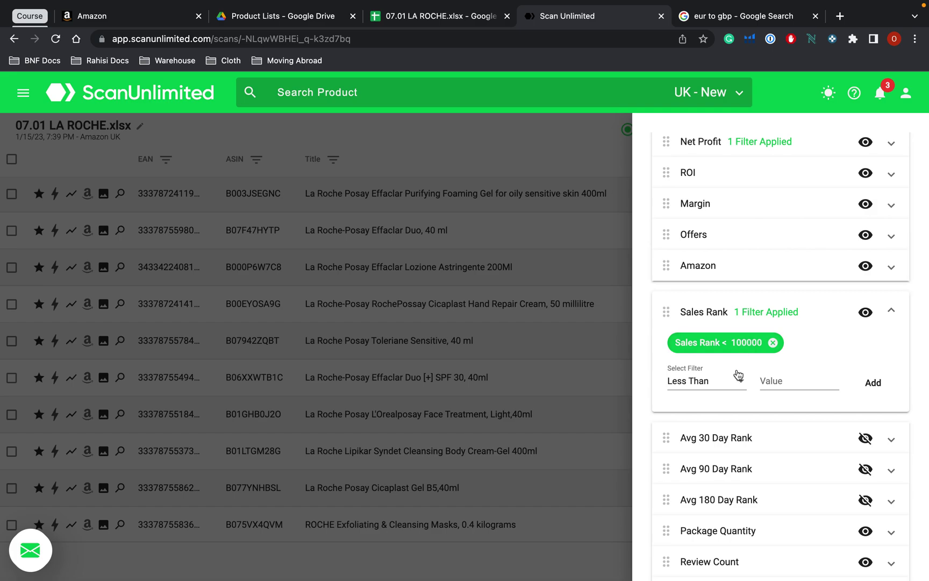
{"action": "left_click", "coordinate": [405, 321]}
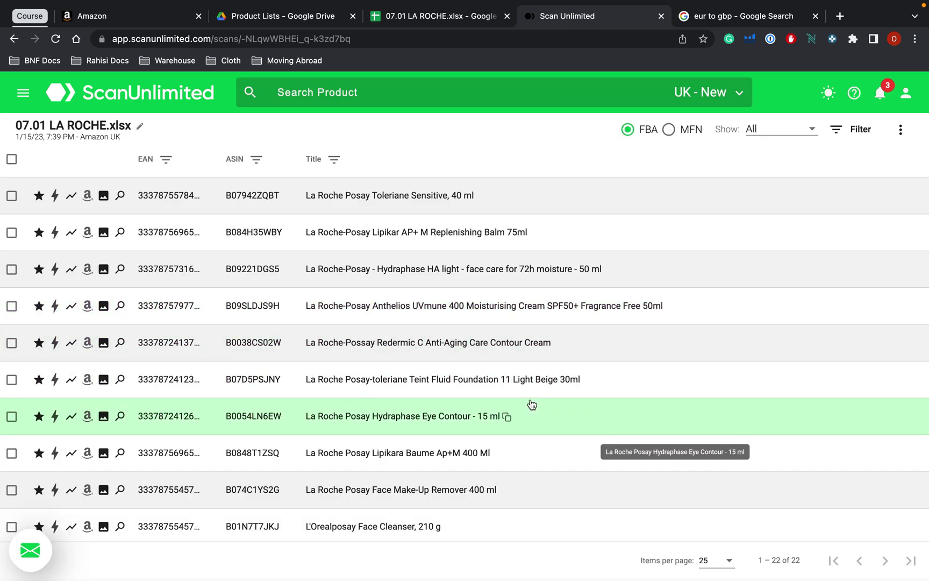
{"action": "scroll", "coordinate": [531, 404], "scroll_direction": "down", "scroll_amount": 2}
{"action": "scroll", "coordinate": [531, 404], "scroll_direction": "up", "scroll_amount": 2}
{"action": "scroll", "coordinate": [531, 404], "scroll_direction": "right", "scroll_amount": 10}
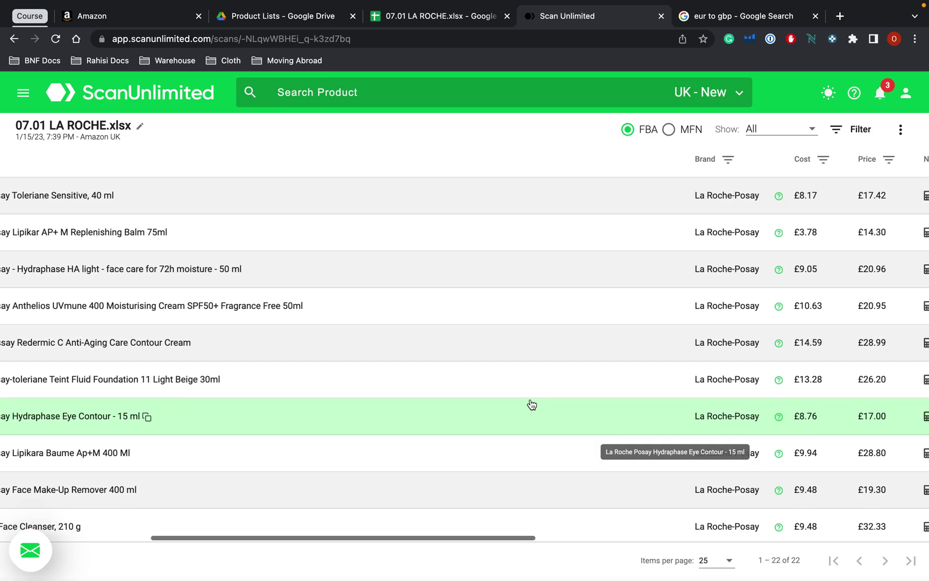
{"action": "scroll", "coordinate": [531, 404], "scroll_direction": "left", "scroll_amount": 10}
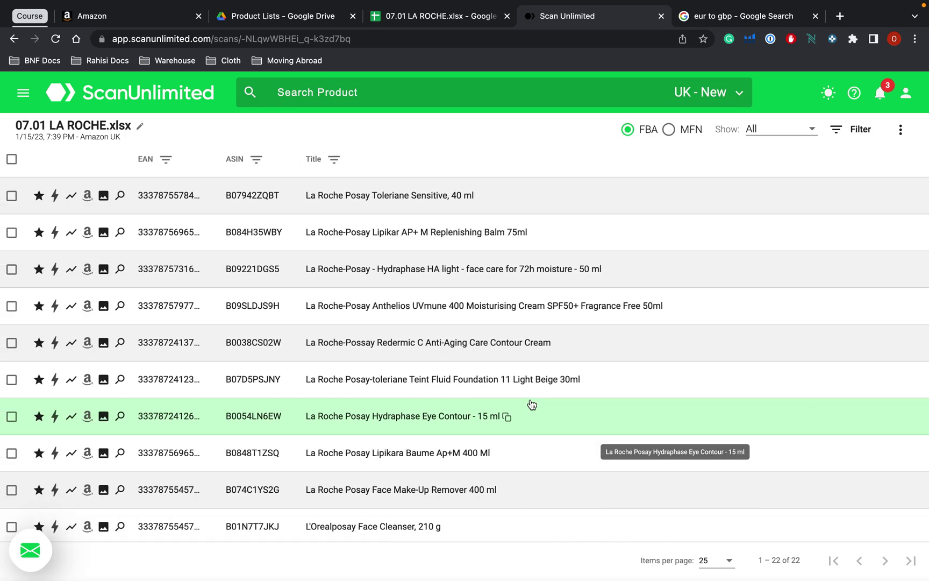
{"action": "scroll", "coordinate": [531, 405], "scroll_direction": "down", "scroll_amount": 7}
{"action": "scroll", "coordinate": [531, 405], "scroll_direction": "down", "scroll_amount": 2}
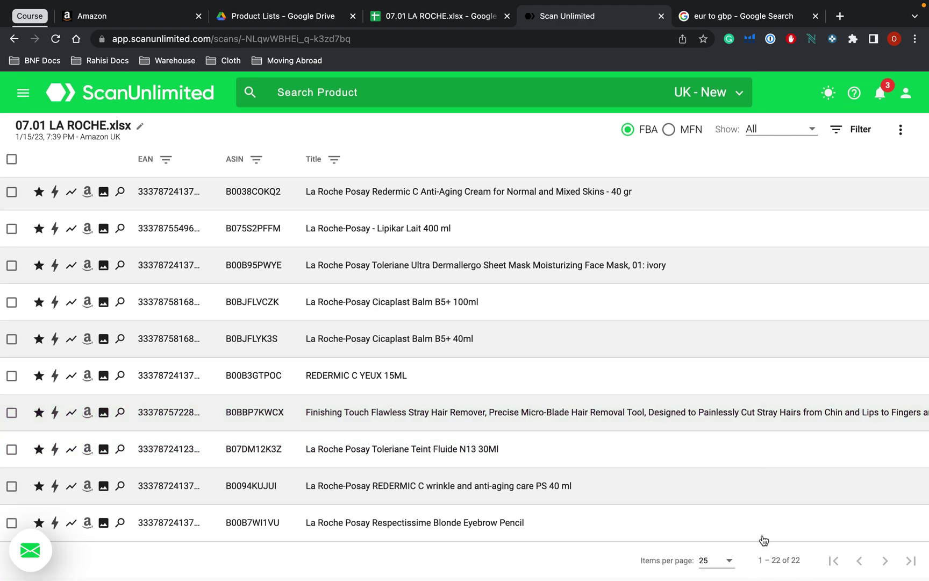
{"action": "scroll", "coordinate": [573, 243], "scroll_direction": "up", "scroll_amount": 8}
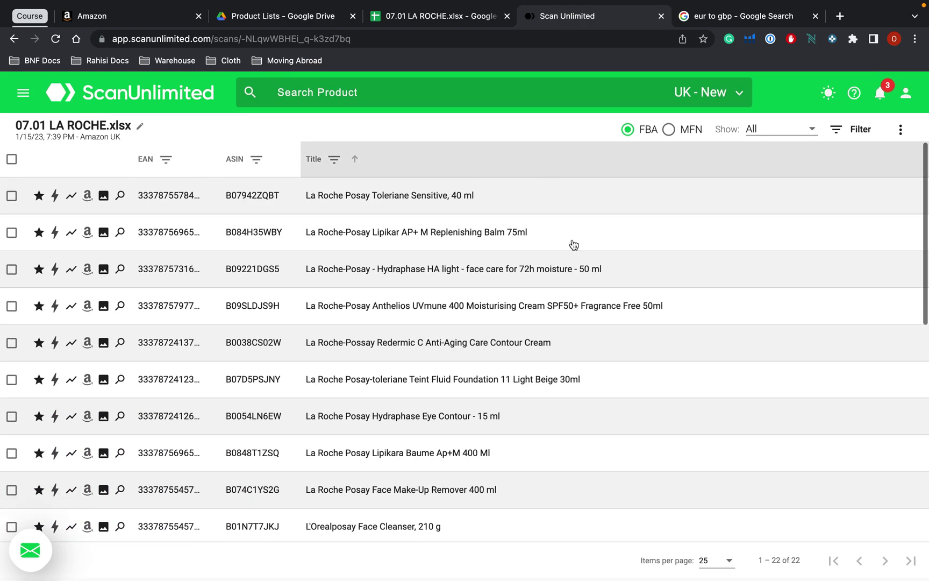
{"action": "scroll", "coordinate": [587, 285], "scroll_direction": "right", "scroll_amount": 10}
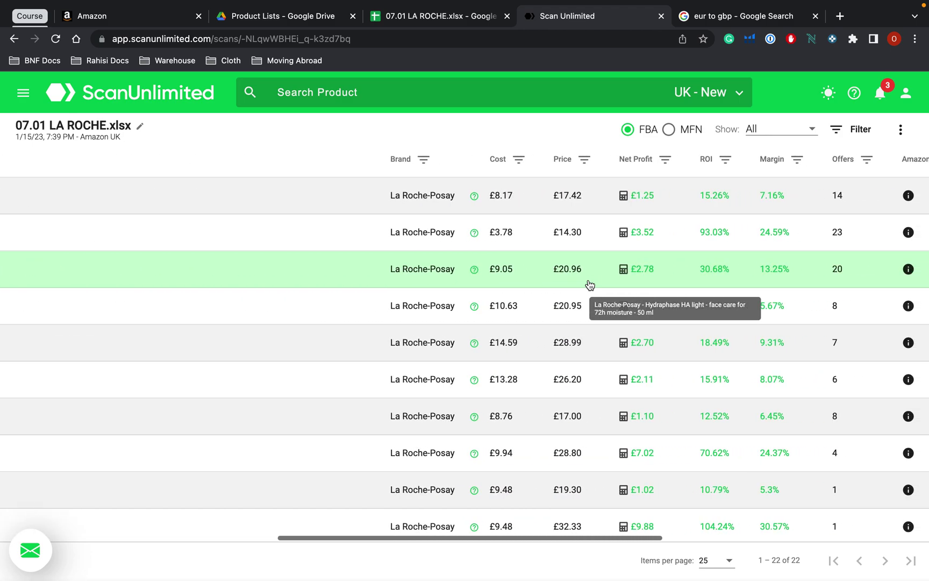
{"action": "scroll", "coordinate": [647, 231], "scroll_direction": "down", "scroll_amount": 8}
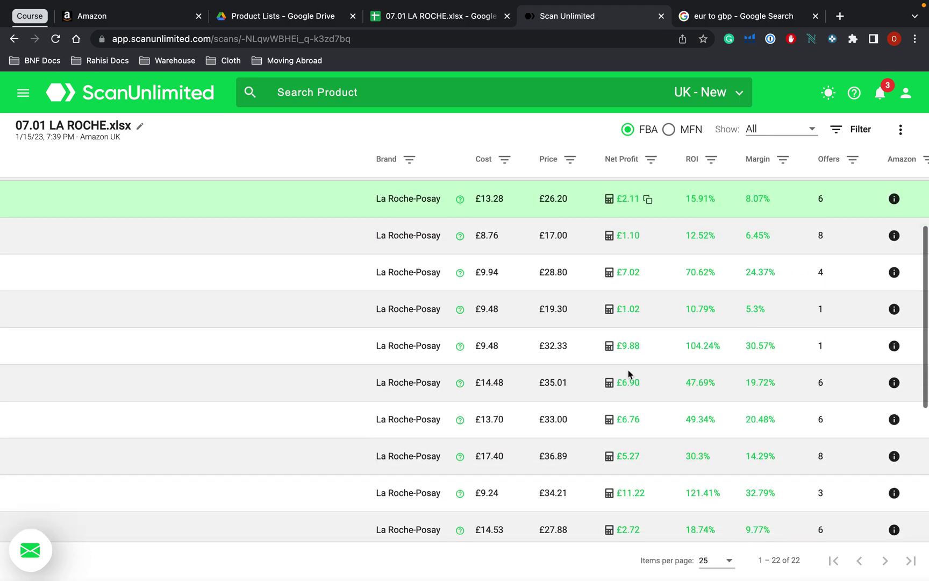
{"action": "scroll", "coordinate": [627, 372], "scroll_direction": "left", "scroll_amount": 10}
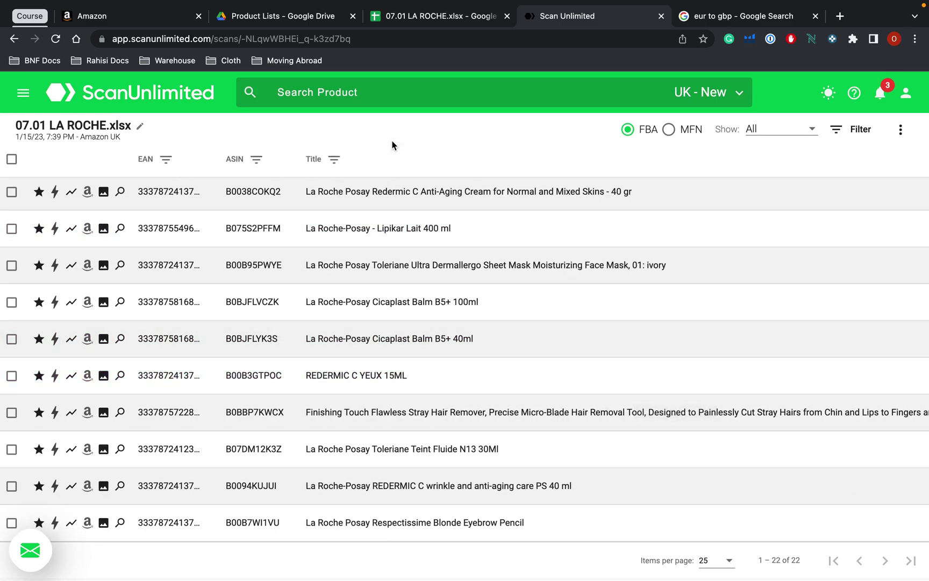
{"action": "scroll", "coordinate": [889, 170], "scroll_direction": "up", "scroll_amount": 10}
Export only the 22 filtered results via Download Filtered and save the CSV file.
{"action": "left_click", "coordinate": [901, 129]}
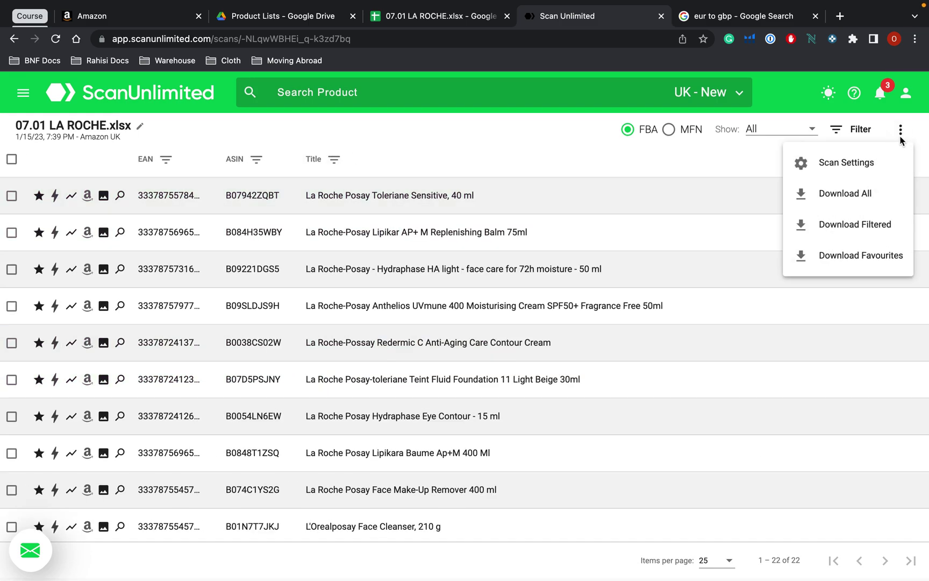
{"action": "left_click", "coordinate": [864, 230]}
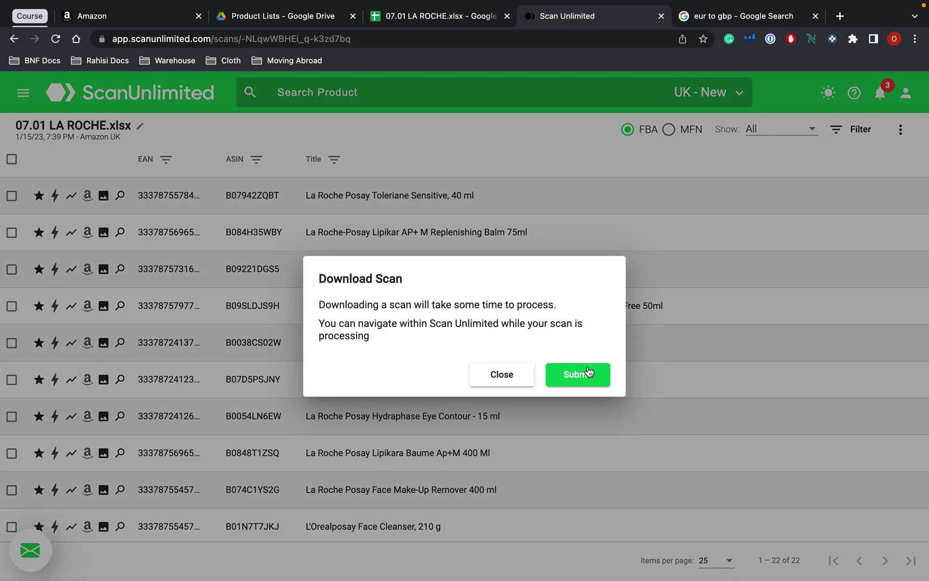
{"action": "left_click", "coordinate": [587, 374]}
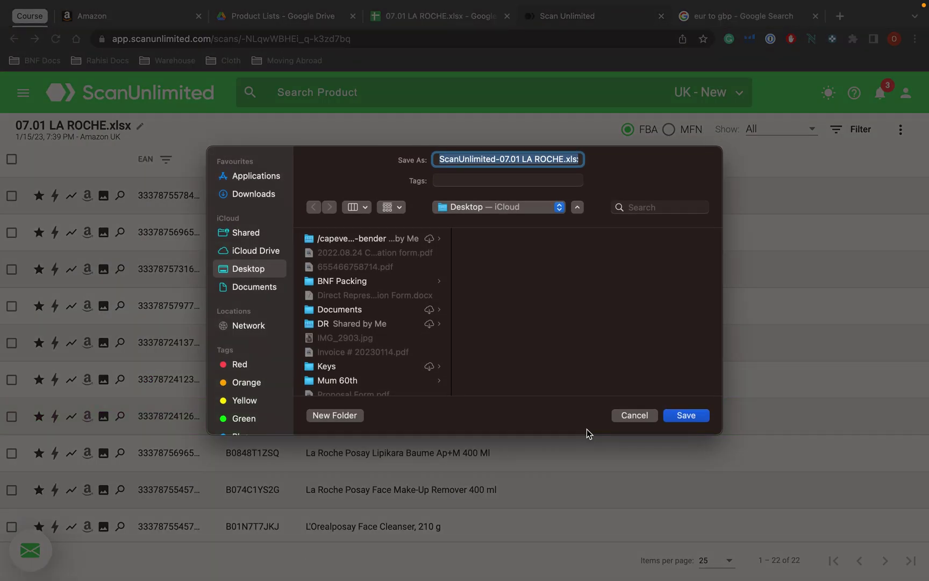
{"action": "key", "text": "Return"}
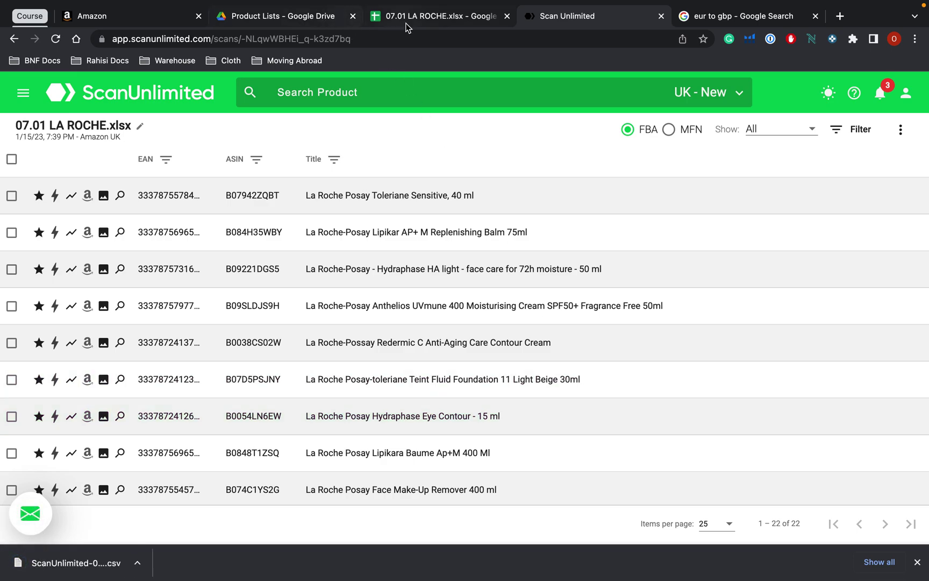
{"action": "left_click", "coordinate": [409, 16]}
Upload the downloaded ScanUnlimited CSV via File > Import and insert it as a new sheet in 07.01 LA ROCHE.
{"action": "left_click", "coordinate": [53, 102]}
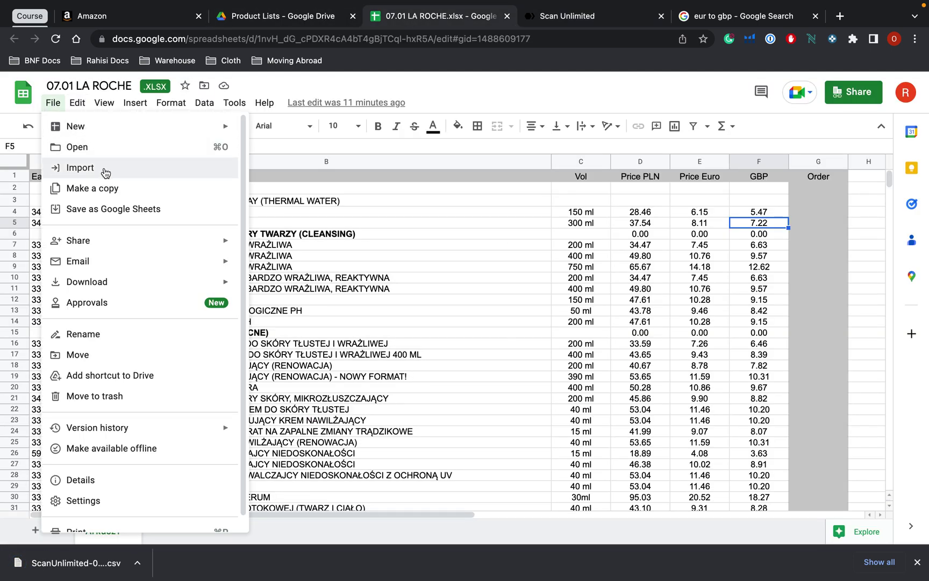
{"action": "left_click", "coordinate": [80, 167]}
{"action": "left_click", "coordinate": [388, 178]}
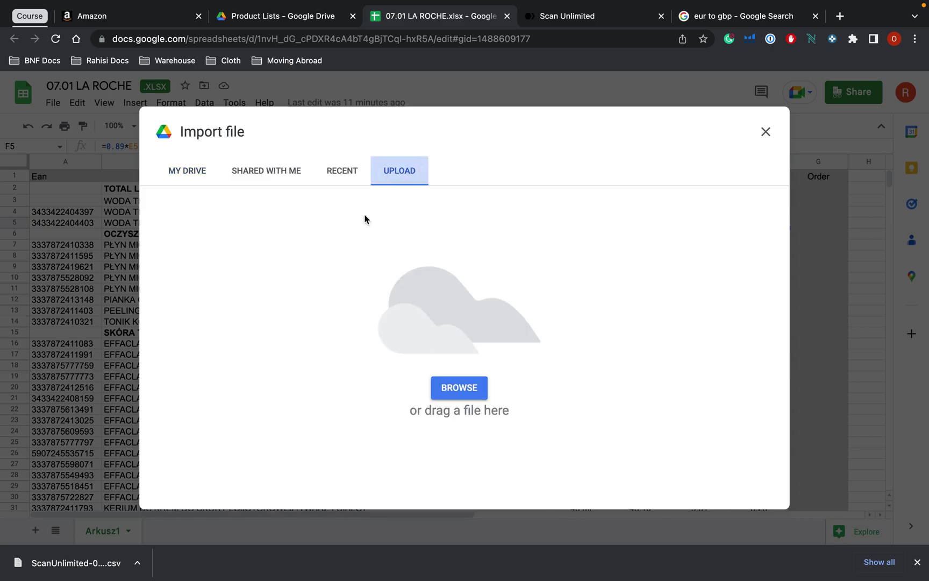
{"action": "left_click_drag", "start_coordinate": [75, 563], "coordinate": [431, 325]}
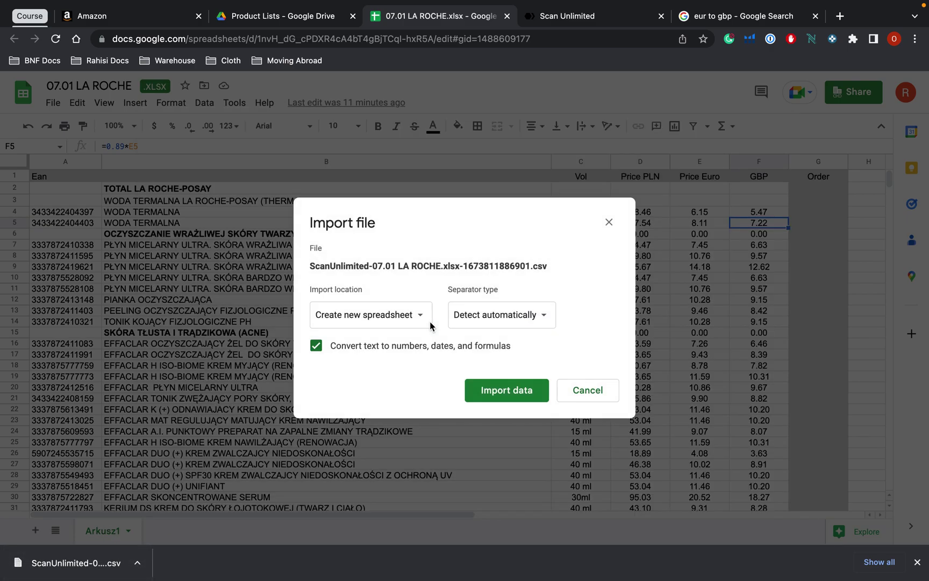
{"action": "left_click", "coordinate": [430, 322]}
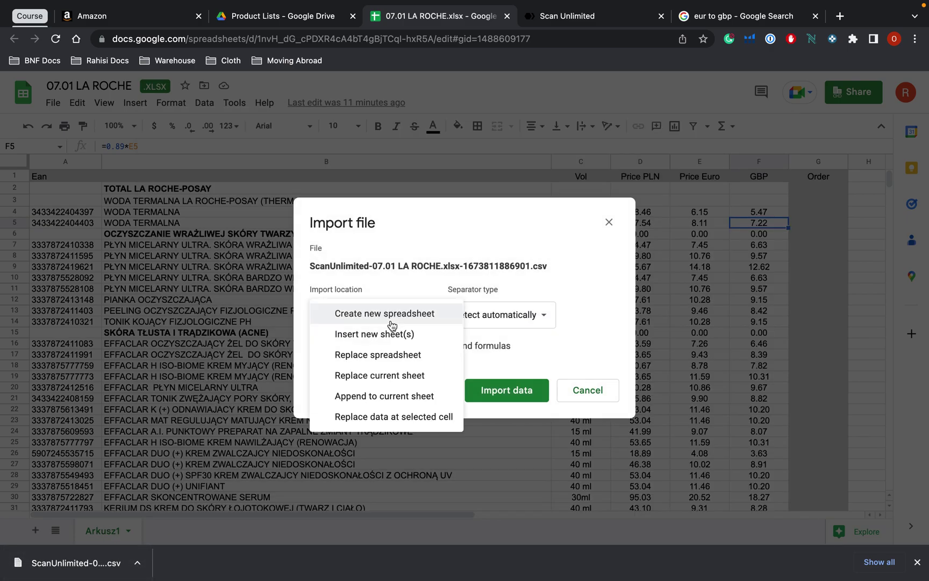
{"action": "left_click", "coordinate": [355, 331]}
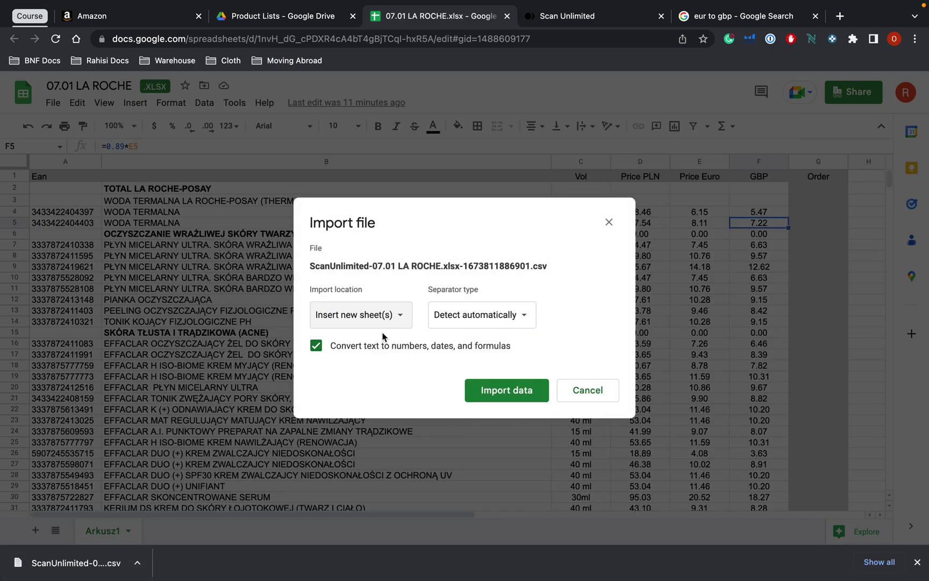
{"action": "left_click", "coordinate": [504, 390]}
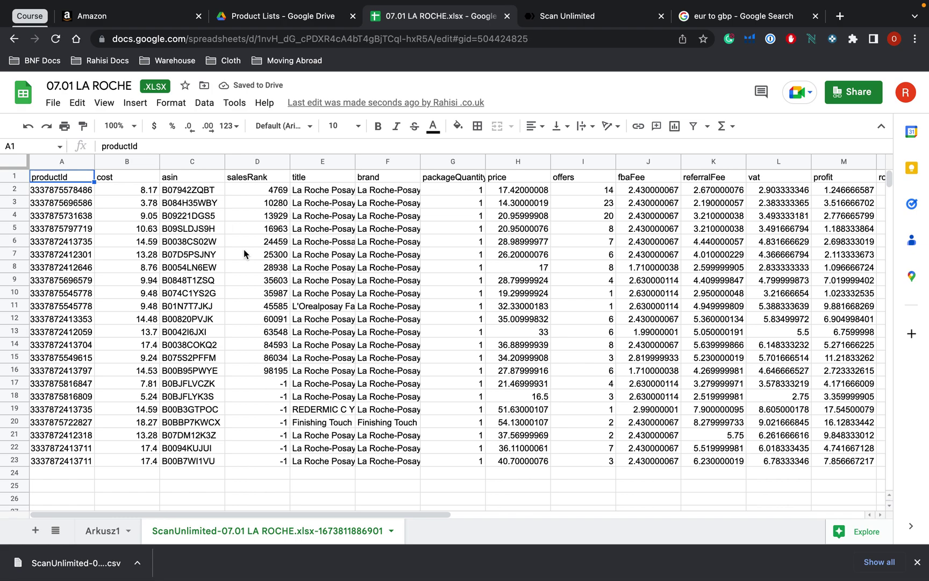
{"action": "left_click", "coordinate": [107, 162]}
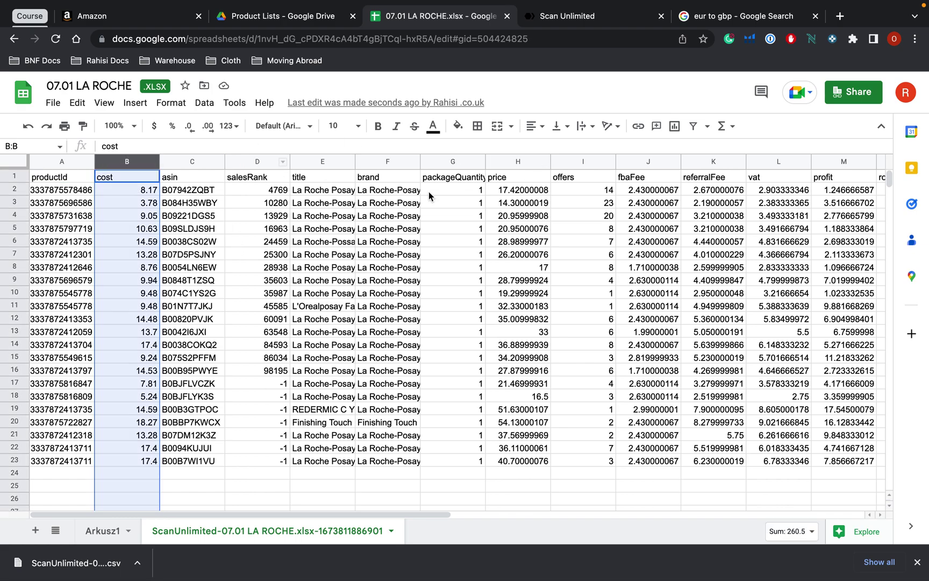
{"action": "scroll", "coordinate": [524, 231], "scroll_direction": "right", "scroll_amount": 3}
{"action": "left_click_drag", "start_coordinate": [656, 191], "coordinate": [638, 465]}
{"action": "scroll", "coordinate": [692, 380], "scroll_direction": "left", "scroll_amount": 3}
{"action": "left_click_drag", "start_coordinate": [651, 193], "coordinate": [681, 222]}
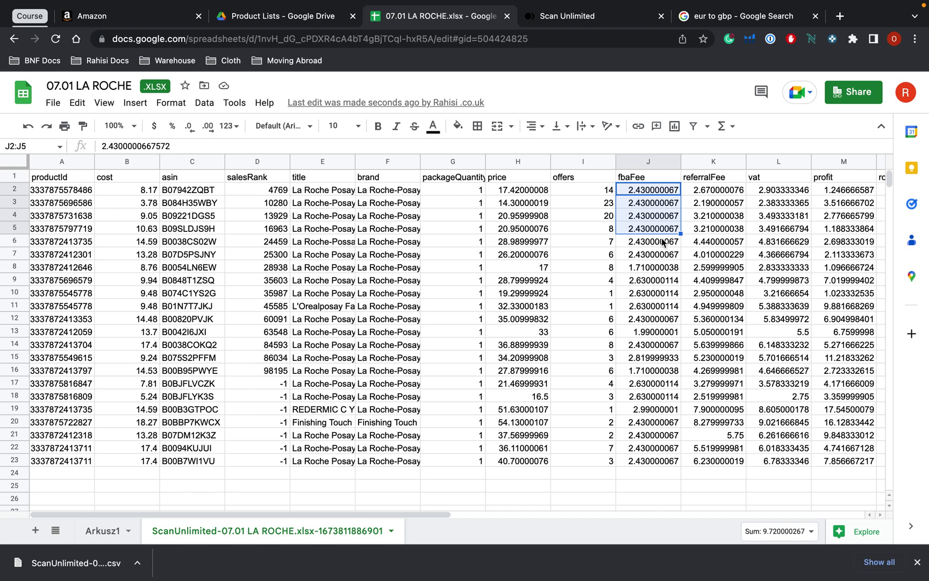
{"action": "left_click_drag", "start_coordinate": [602, 190], "coordinate": [591, 383]}
{"action": "left_click_drag", "start_coordinate": [583, 472], "coordinate": [581, 460]}
{"action": "left_click", "coordinate": [392, 203]}
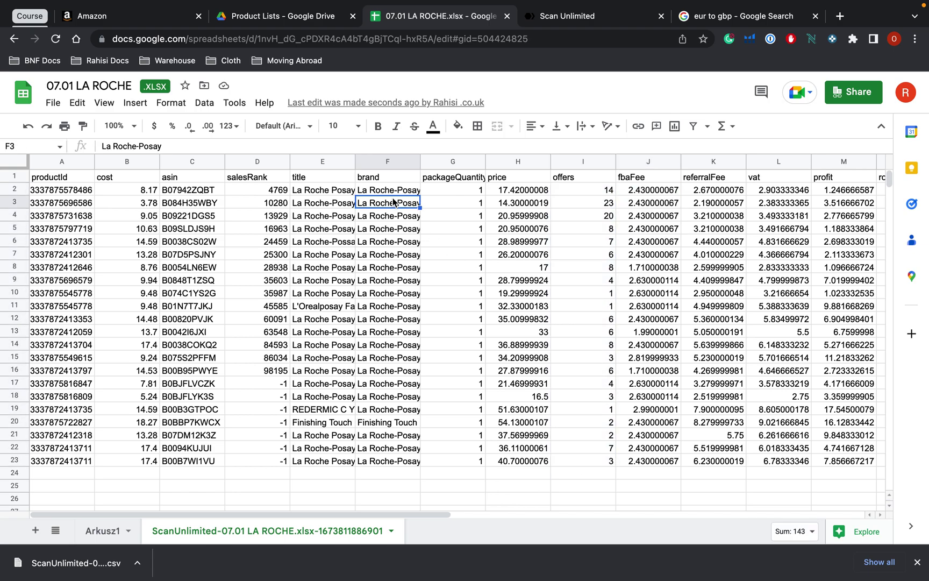
{"action": "left_click", "coordinate": [317, 202]}
{"action": "left_click", "coordinate": [273, 191]}
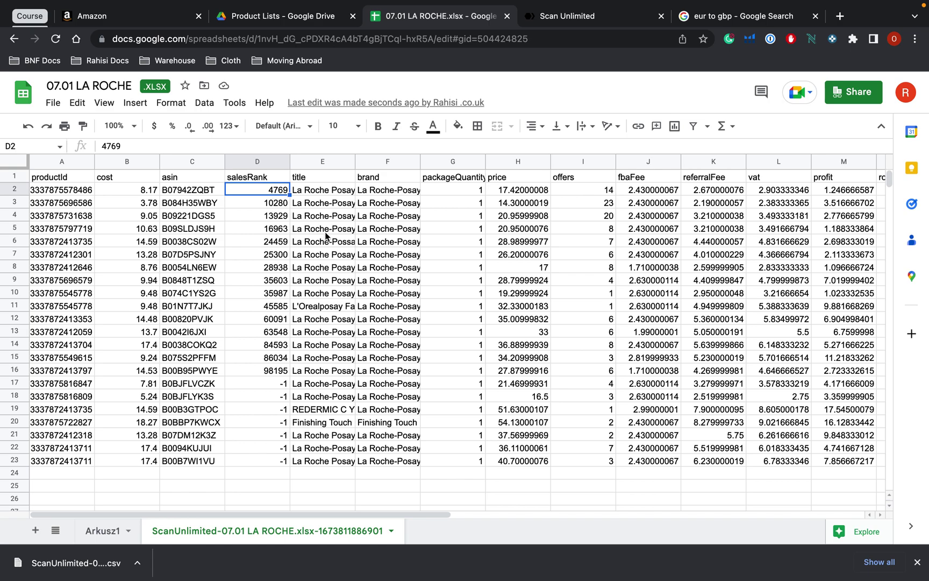
{"action": "left_click", "coordinate": [212, 193]}
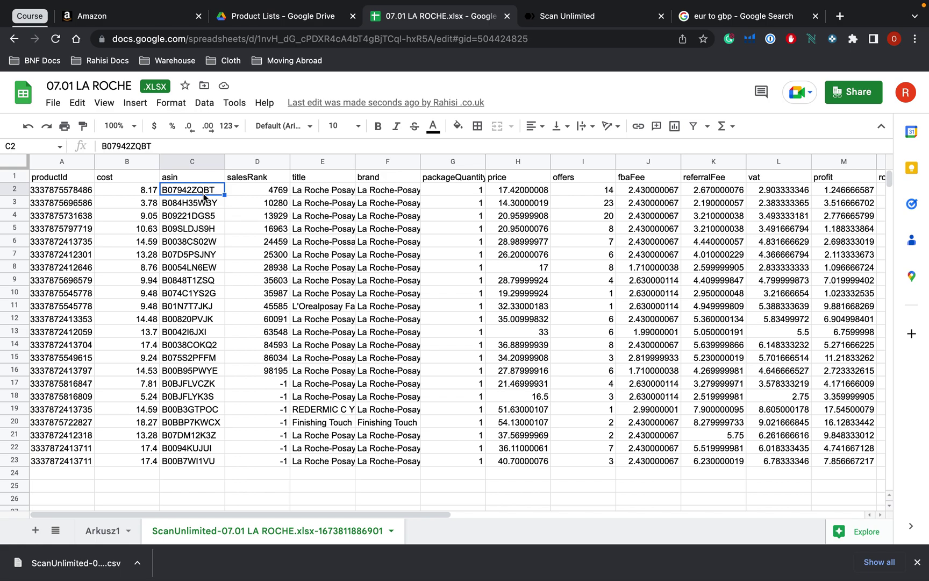
{"action": "left_click", "coordinate": [72, 195]}
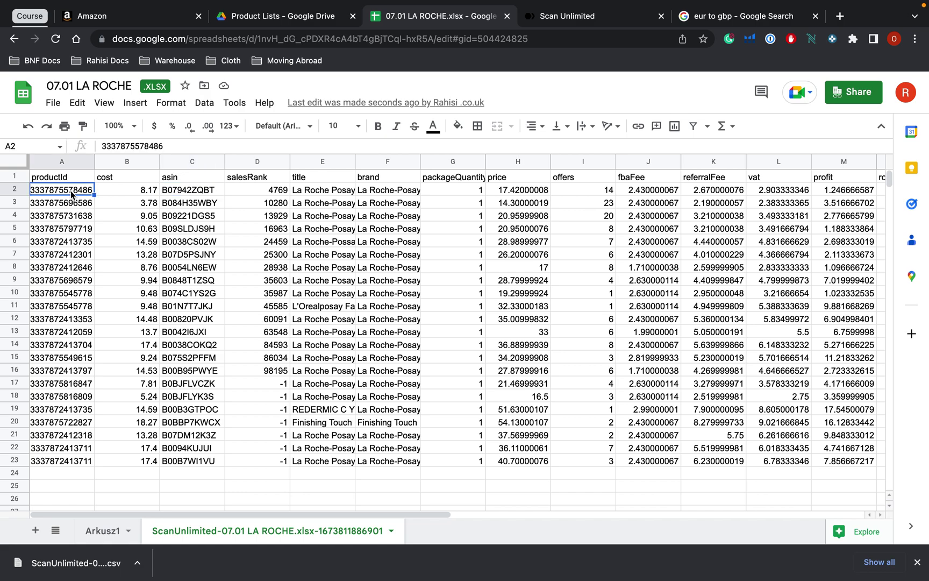
{"action": "left_click", "coordinate": [62, 162]}
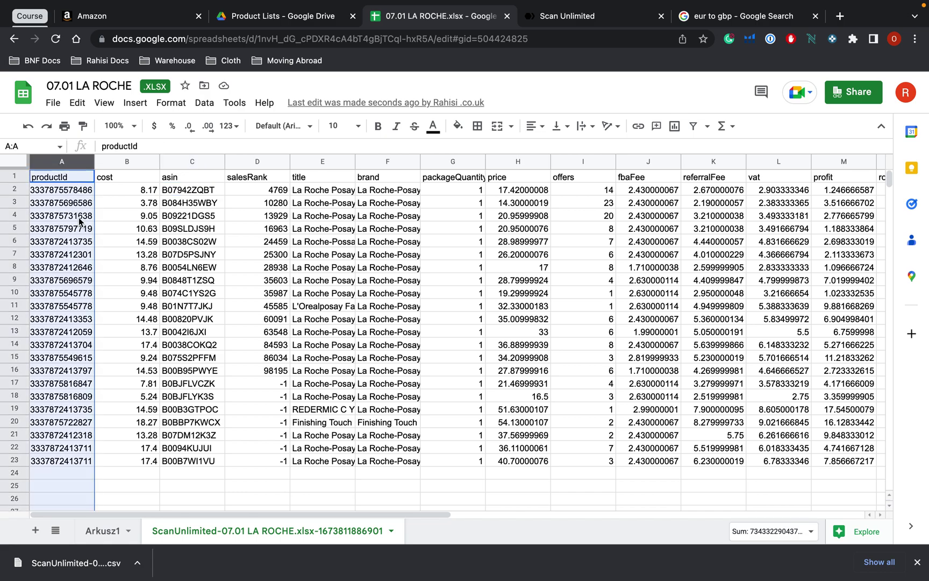
{"action": "scroll", "coordinate": [349, 285], "scroll_direction": "right", "scroll_amount": 5}
{"action": "scroll", "coordinate": [349, 285], "scroll_direction": "left", "scroll_amount": 5}
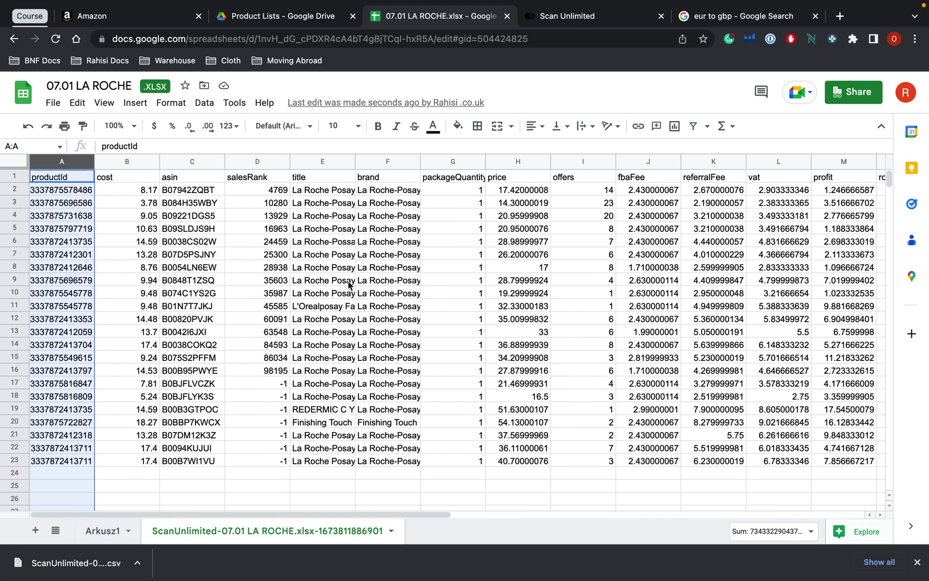